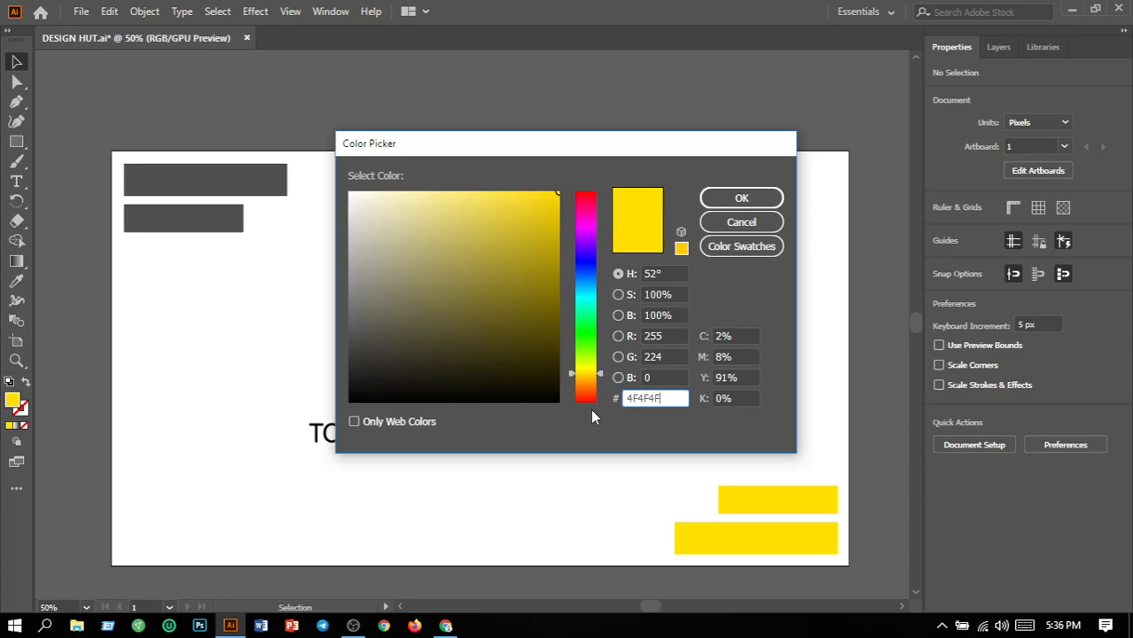
- Recolor the two yellow rectangles in the artboard's lower-right corner with the dark grey fill 4F4F4F
{"action": "left_click", "coordinate": [741, 198]}
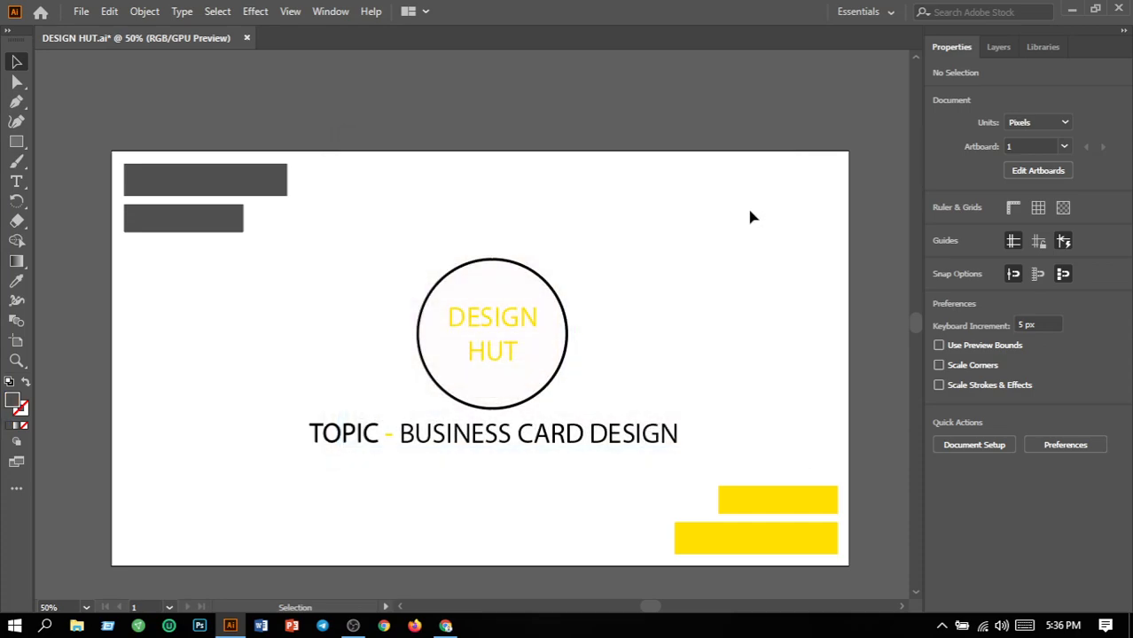
{"action": "left_click", "coordinate": [759, 504]}
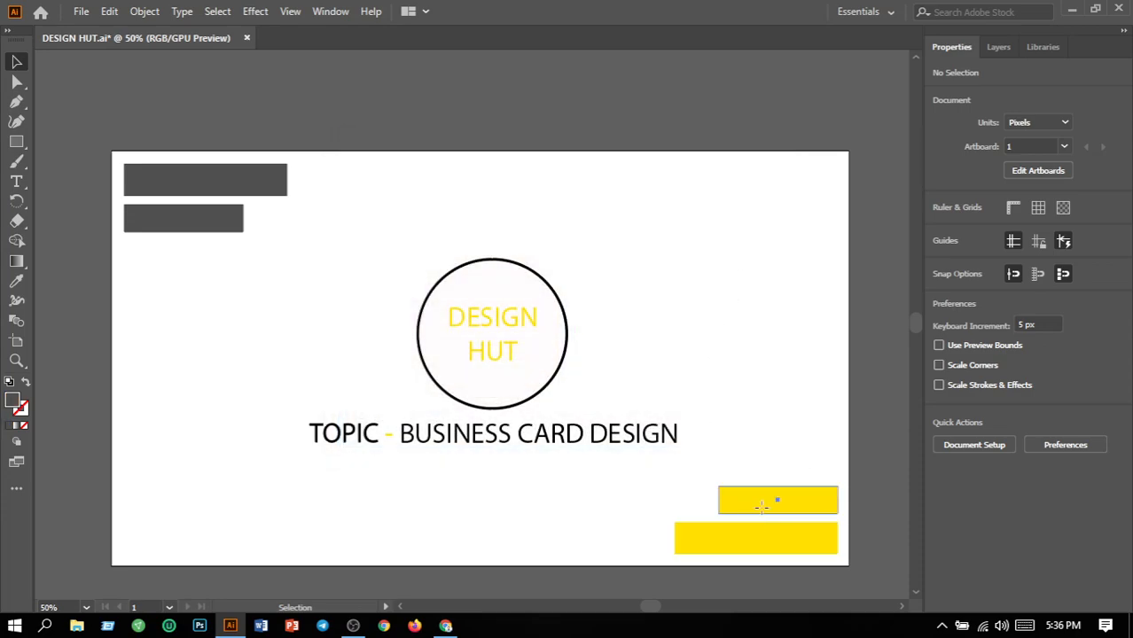
{"action": "left_click", "coordinate": [759, 541], "text": "shift"}
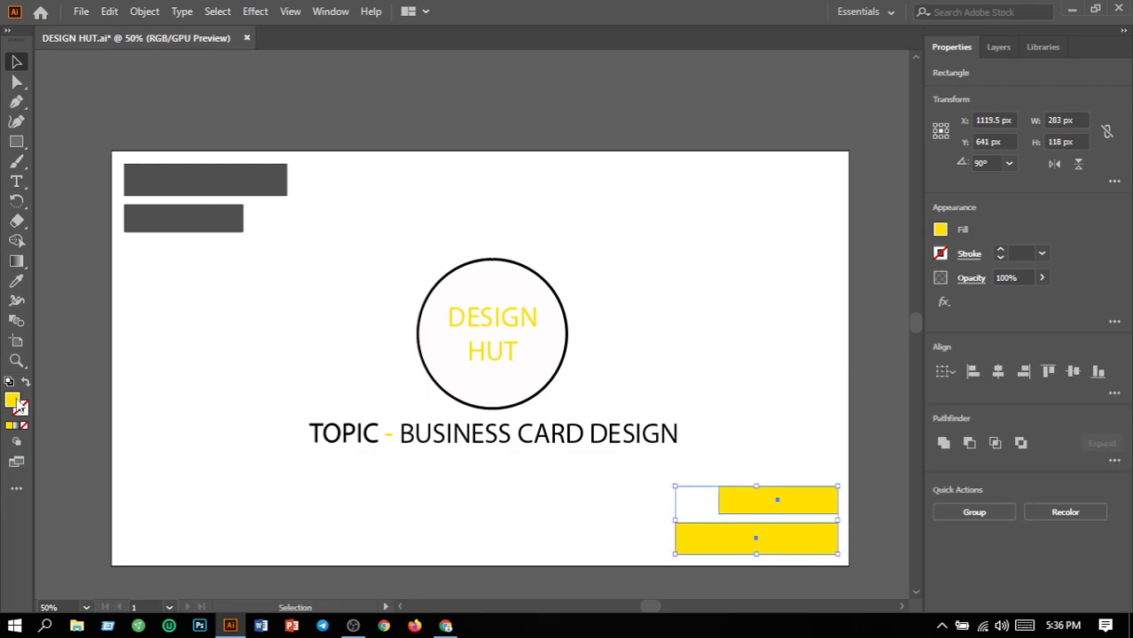
{"action": "double_click", "coordinate": [15, 400]}
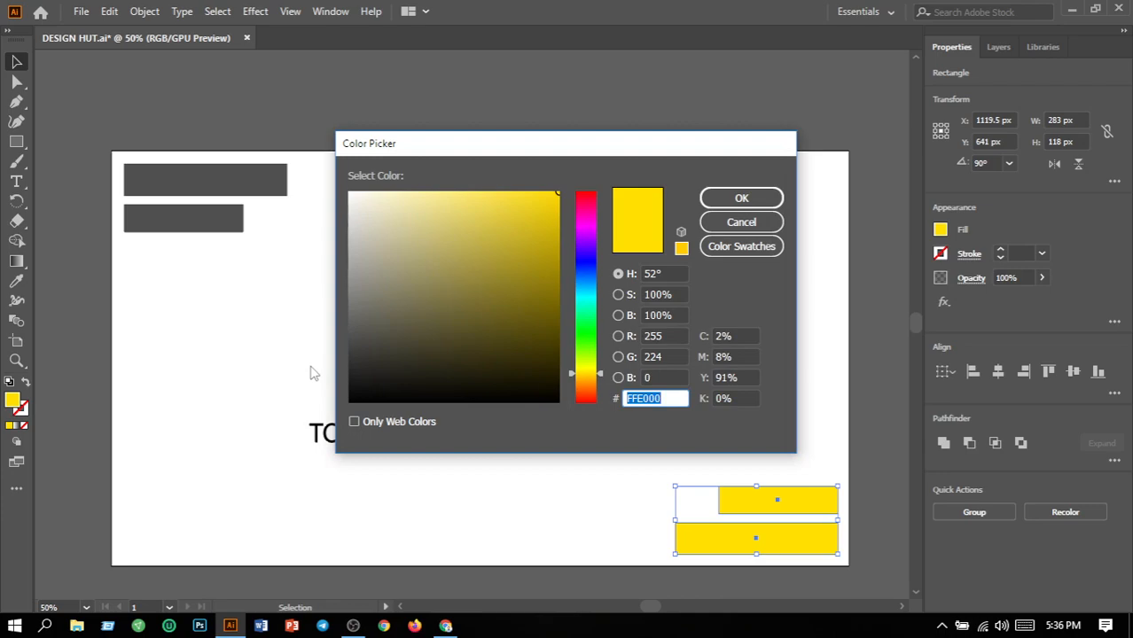
{"action": "type", "text": "4F4F4F"}
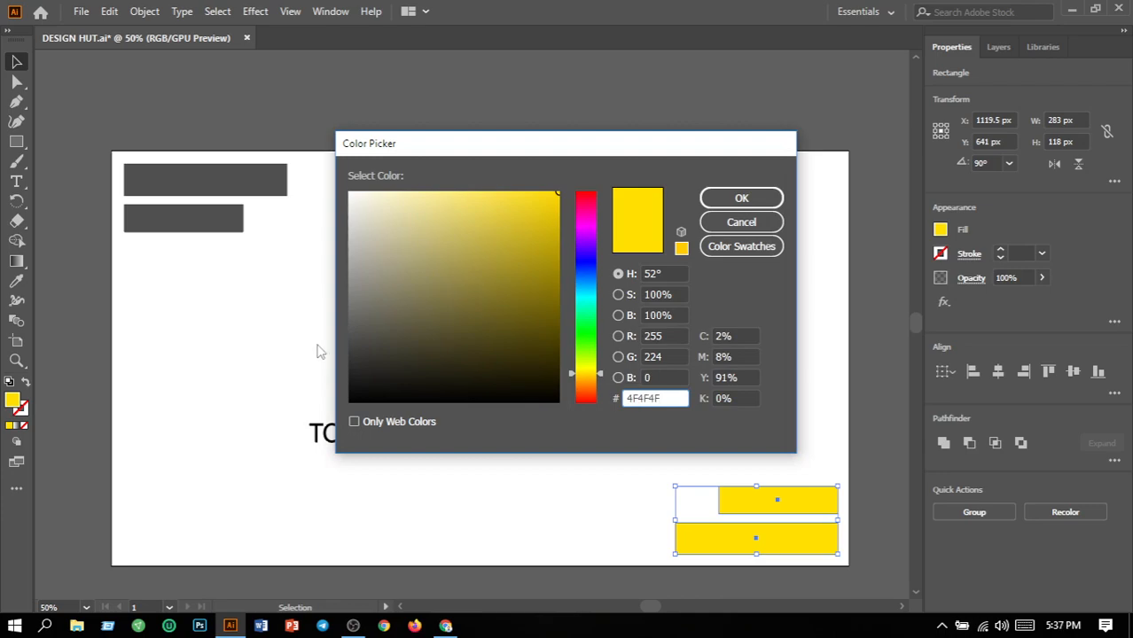
{"action": "left_click", "coordinate": [740, 199]}
{"action": "left_click", "coordinate": [738, 198]}
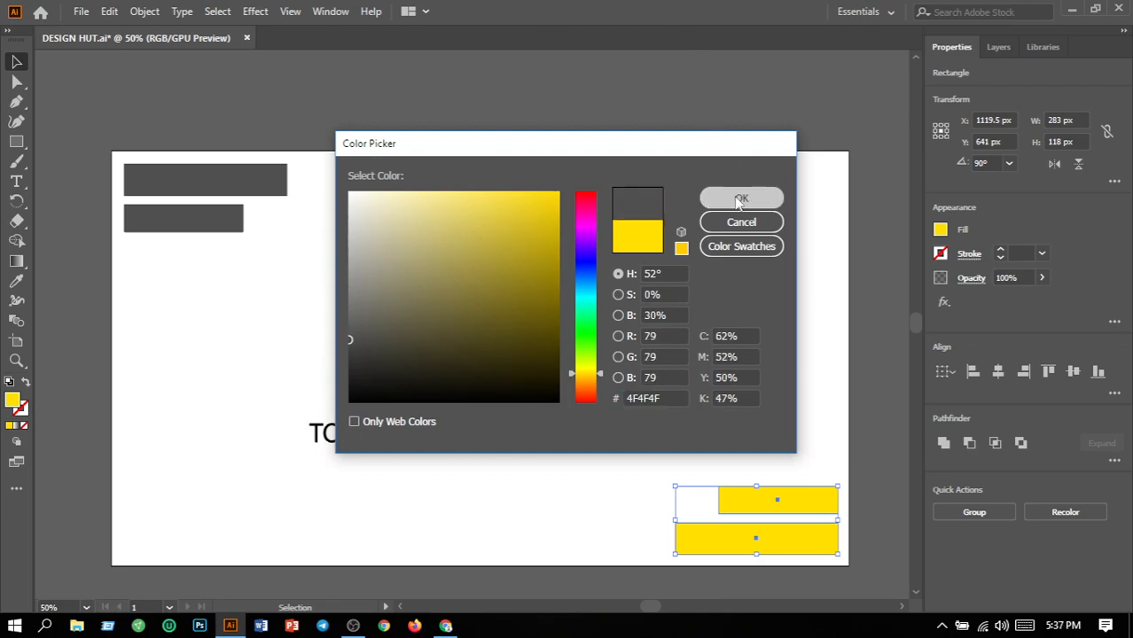
{"action": "left_click", "coordinate": [703, 344]}
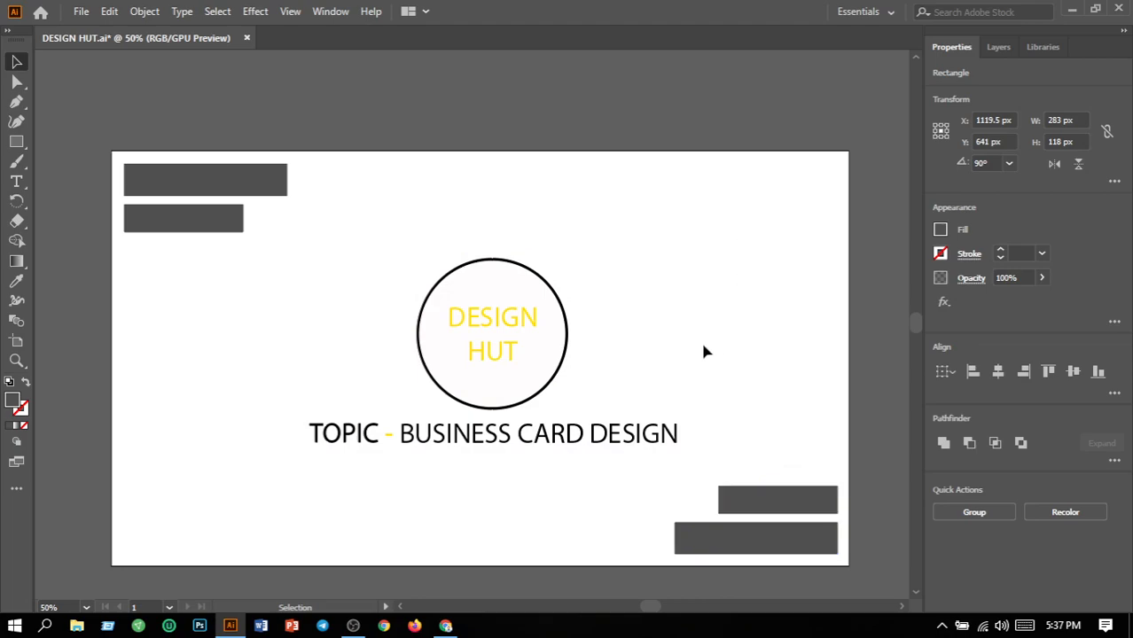
- Change the fill of the "DESIGN HUT" text inside the circle to dark grey 4F4F4F
{"action": "left_click", "coordinate": [472, 335]}
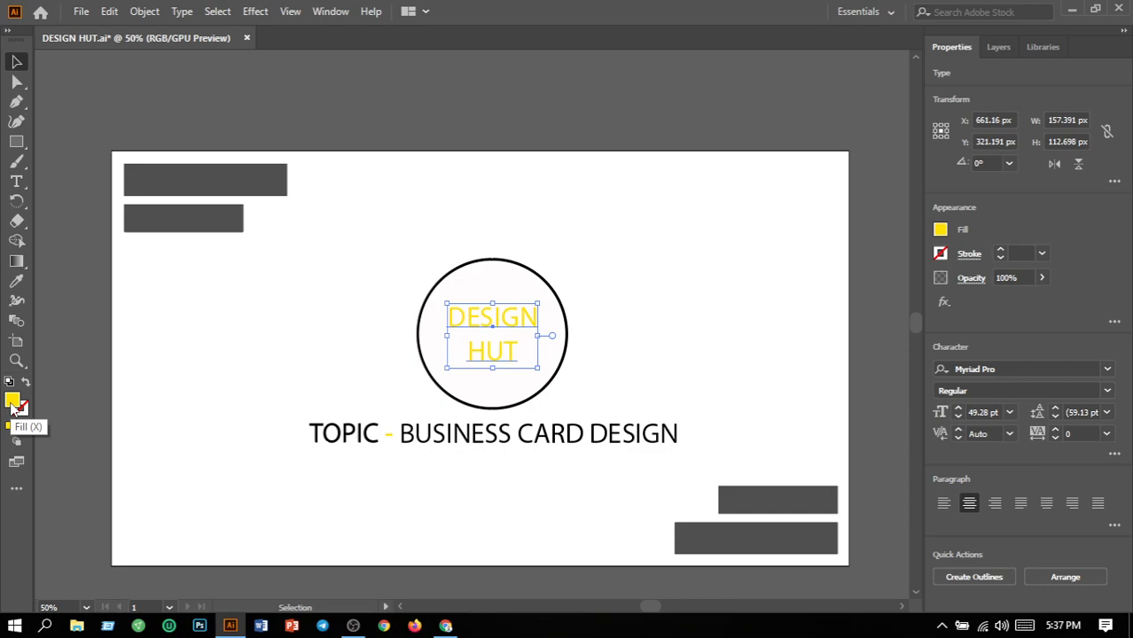
{"action": "double_click", "coordinate": [11, 405]}
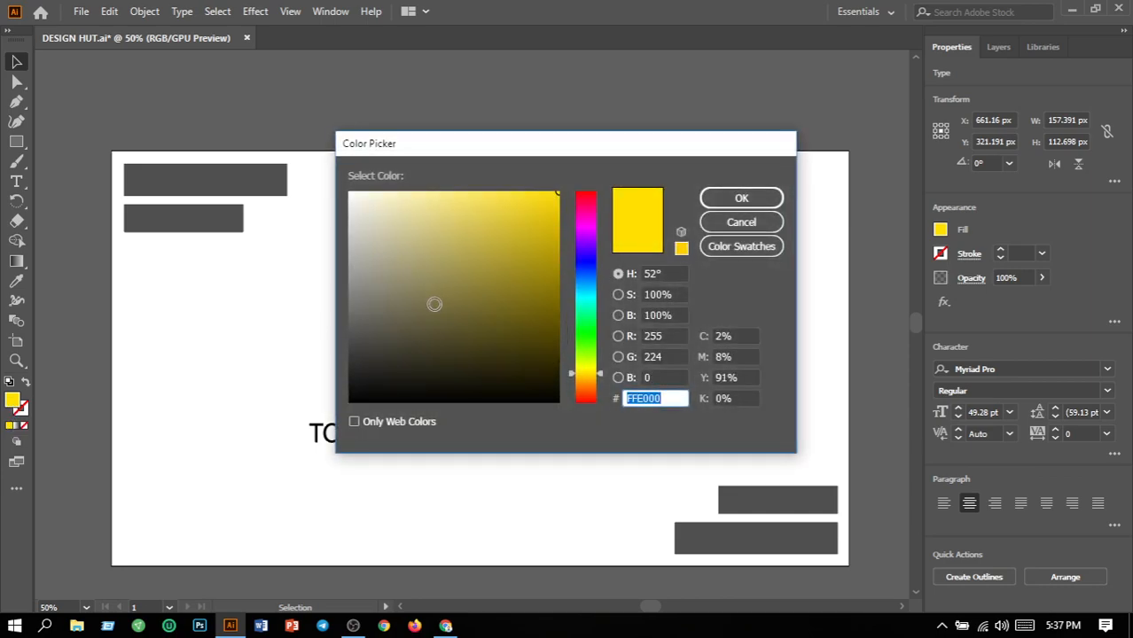
{"action": "type", "text": "4f4f4f"}
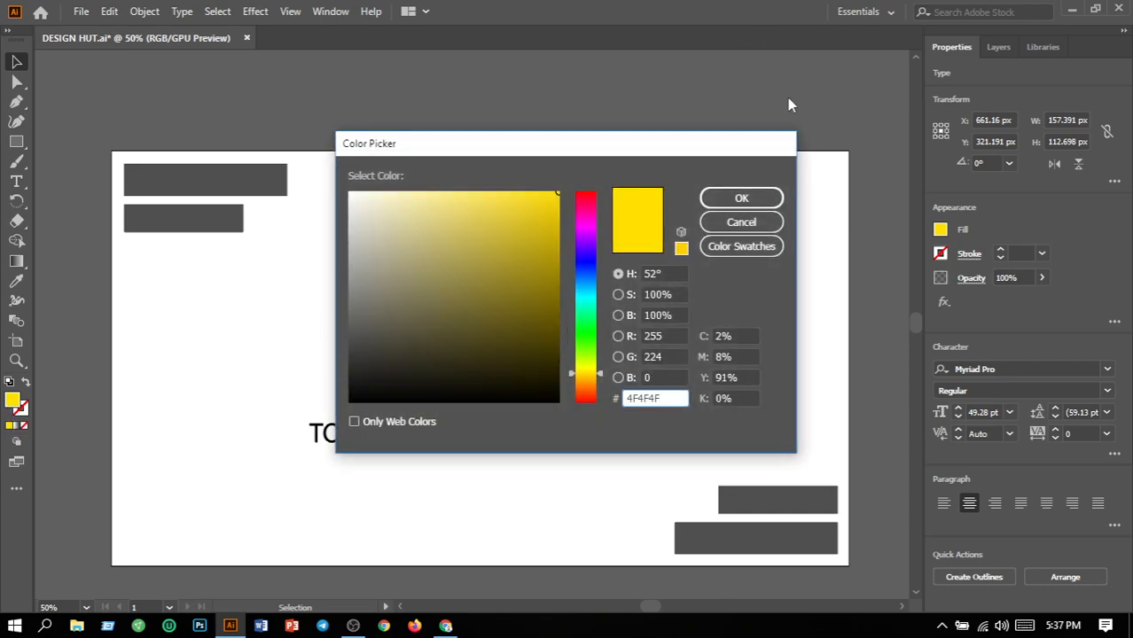
{"action": "left_click", "coordinate": [734, 202]}
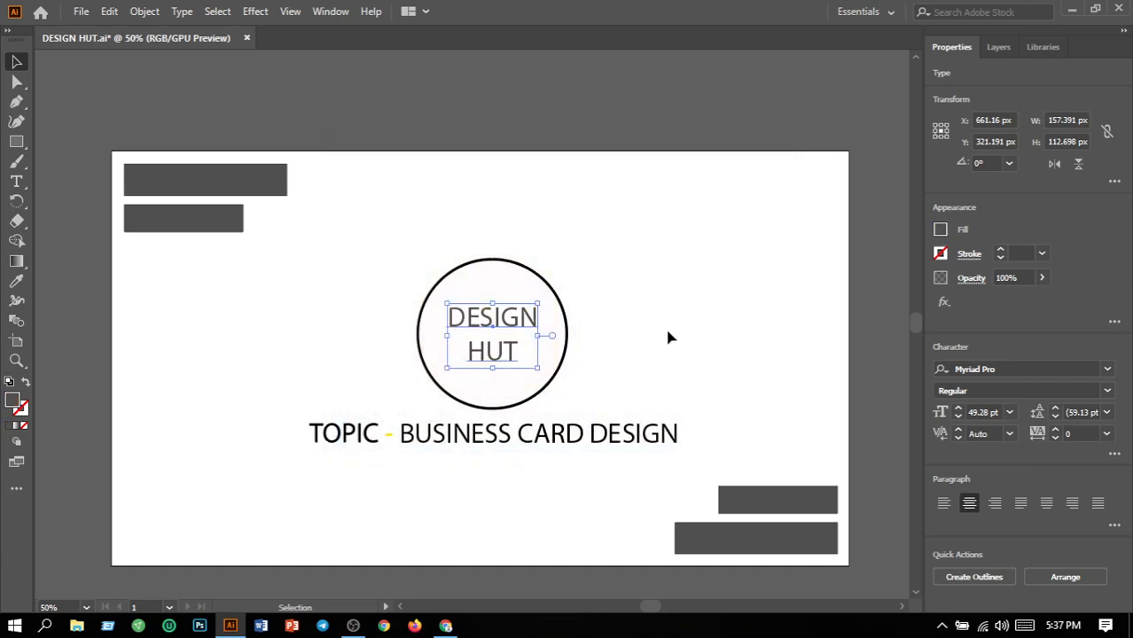
{"action": "left_click", "coordinate": [668, 335]}
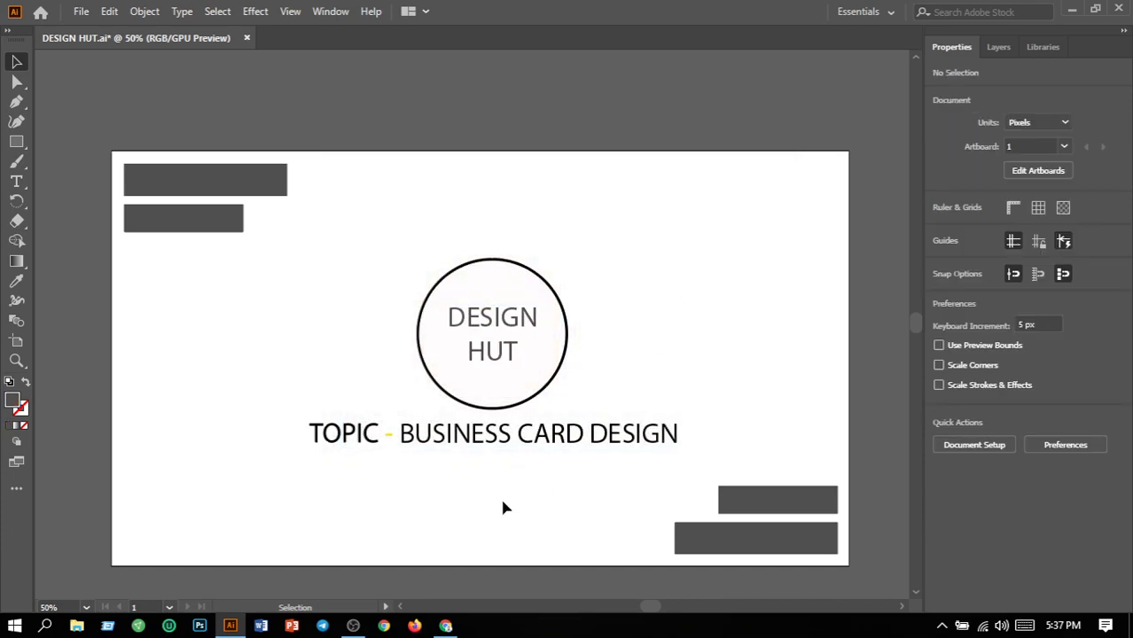
- Change the fill of the yellow hyphen after "TOPIC" to dark grey 4F4F4F
{"action": "left_click", "coordinate": [388, 436]}
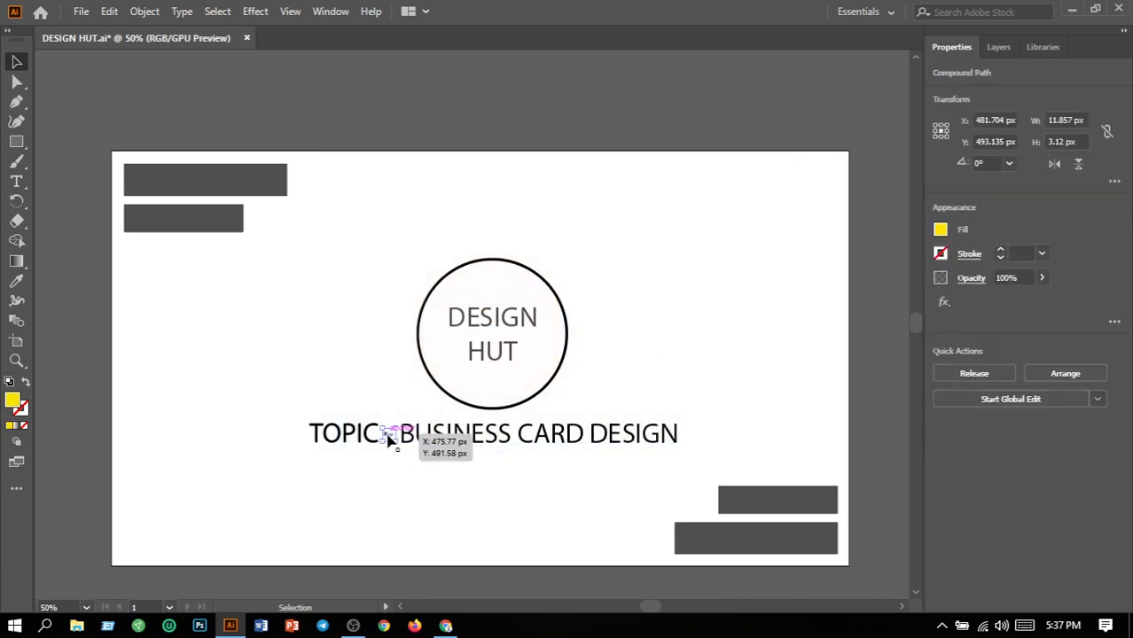
{"action": "double_click", "coordinate": [12, 401]}
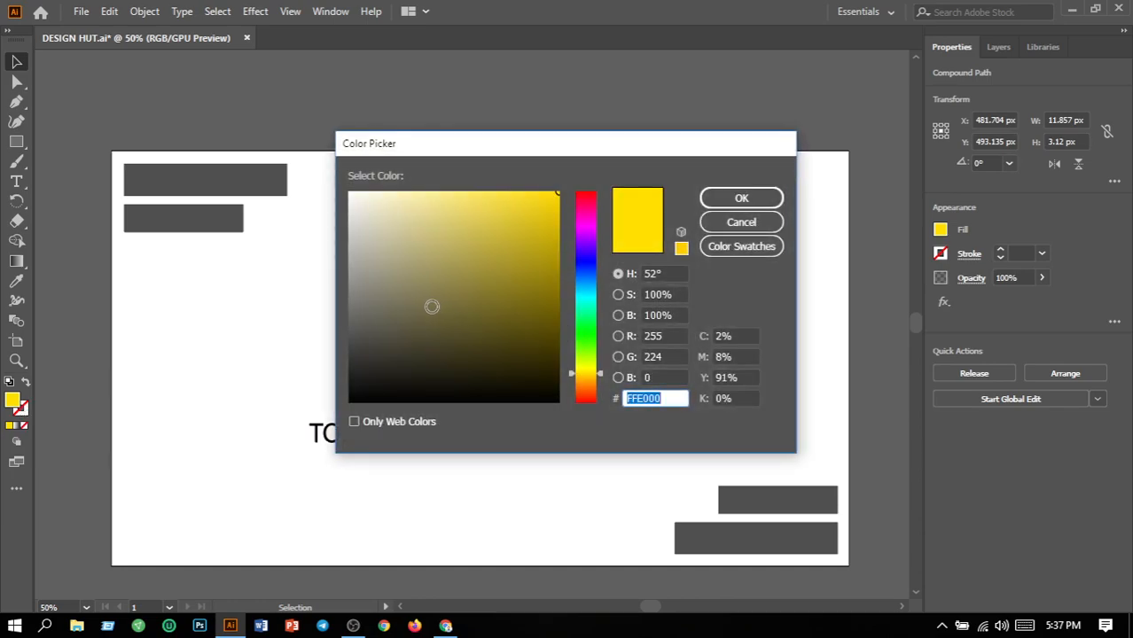
{"action": "type", "text": "4F4F4F"}
{"action": "left_click", "coordinate": [741, 196]}
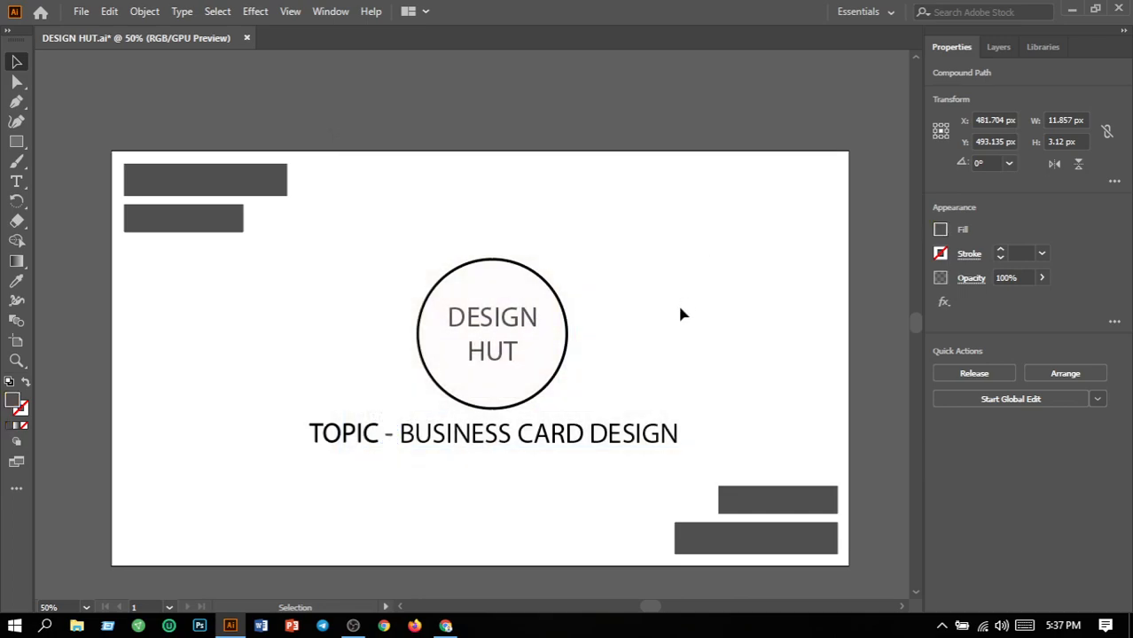
{"action": "left_click", "coordinate": [680, 296]}
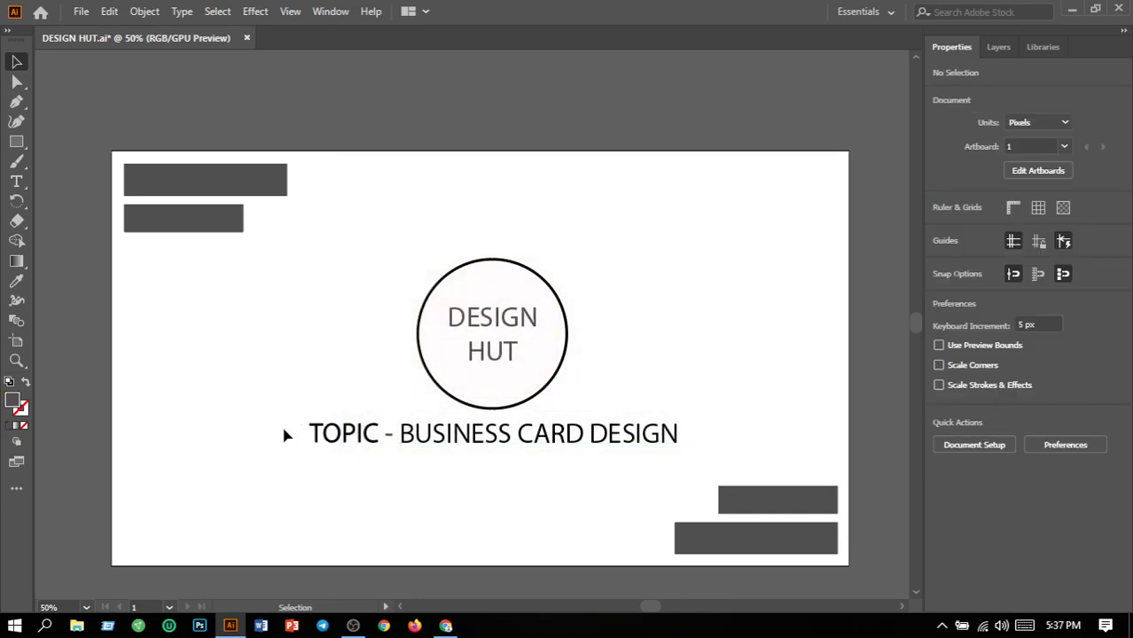
- Select all letters of the word "TOPIC" and set their fill to pure red FF0000
{"action": "left_click_drag", "start_coordinate": [285, 435], "coordinate": [378, 465]}
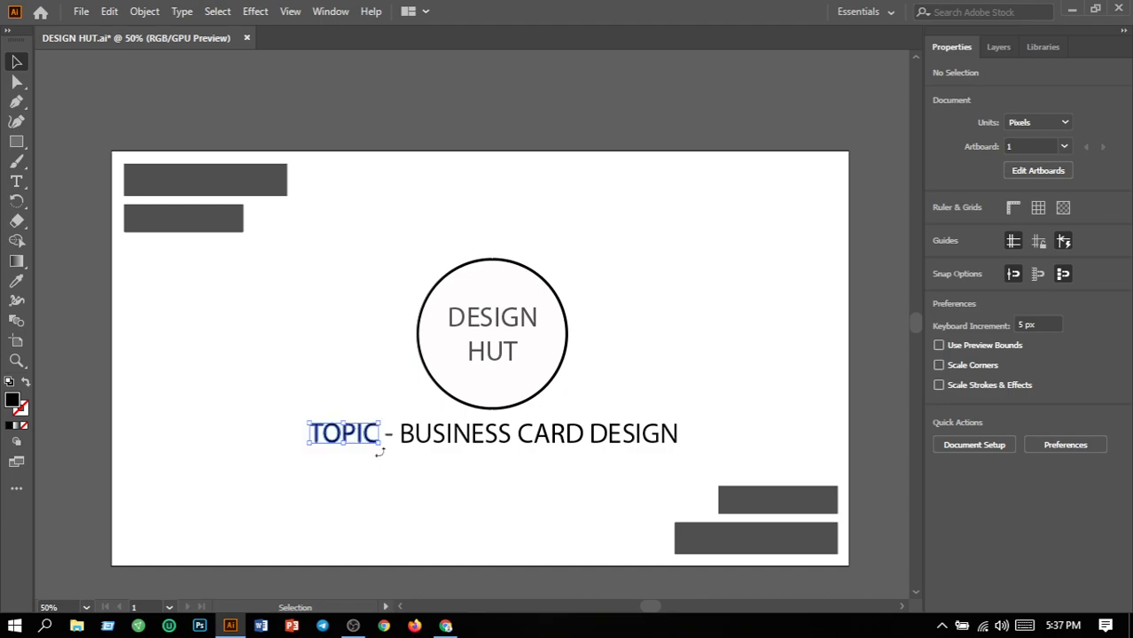
{"action": "double_click", "coordinate": [12, 401]}
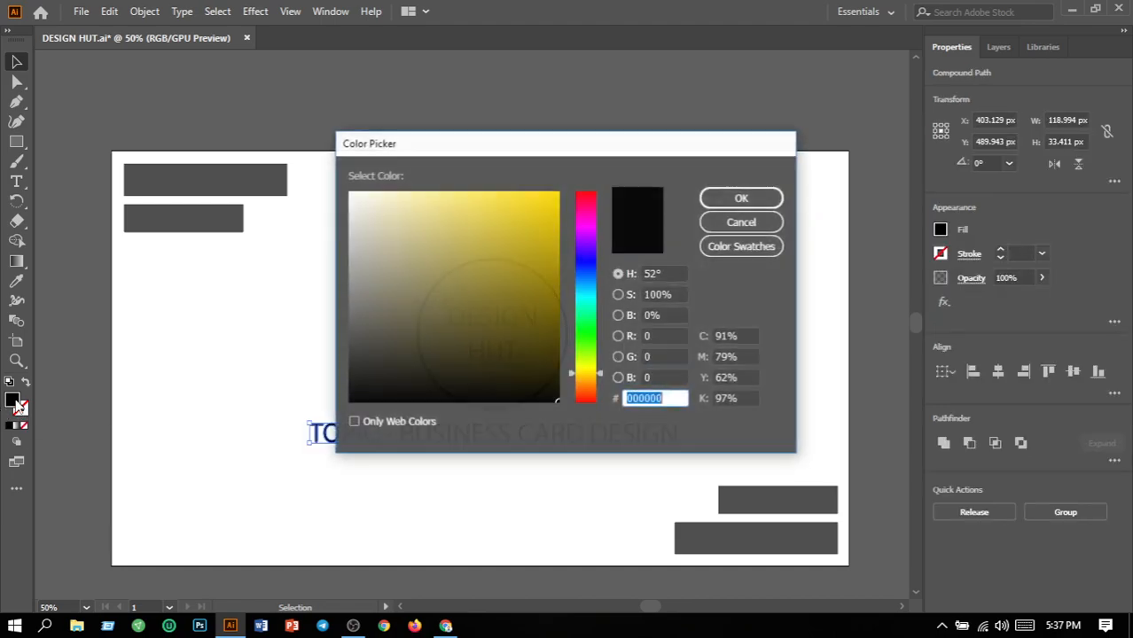
{"action": "left_click_drag", "start_coordinate": [587, 367], "coordinate": [581, 447]}
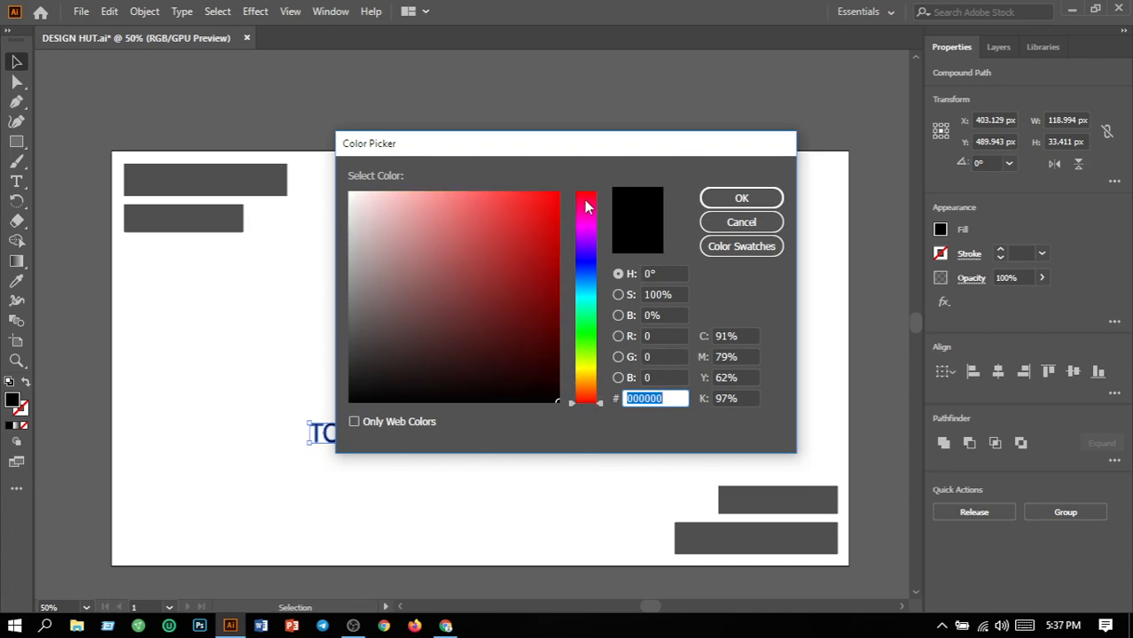
{"action": "left_click_drag", "start_coordinate": [556, 190], "coordinate": [559, 187]}
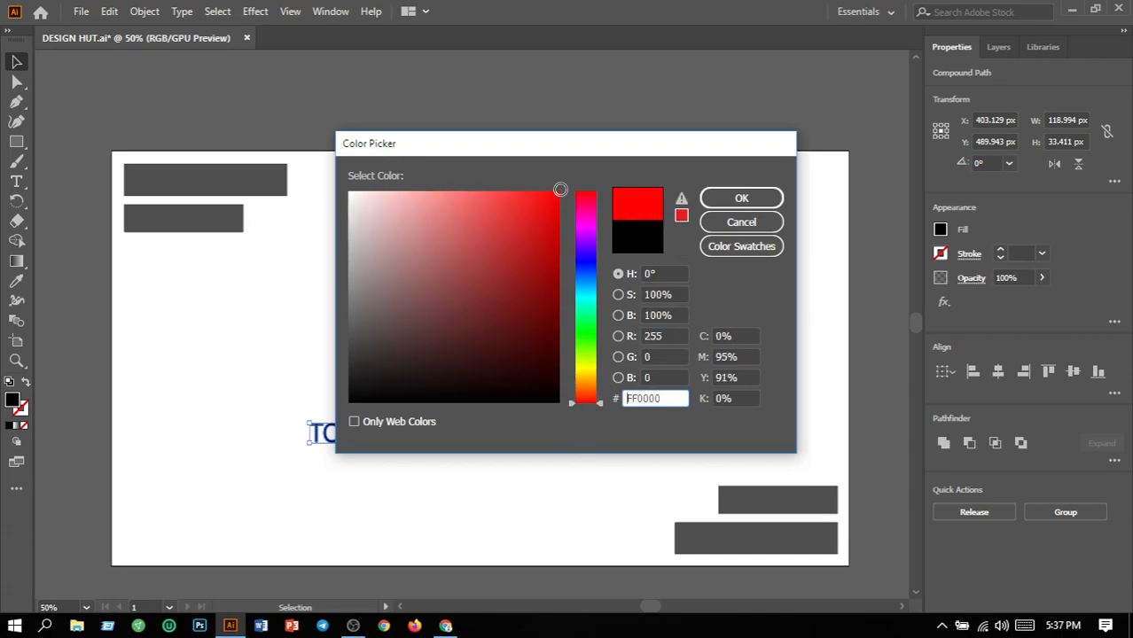
{"action": "left_click", "coordinate": [720, 202]}
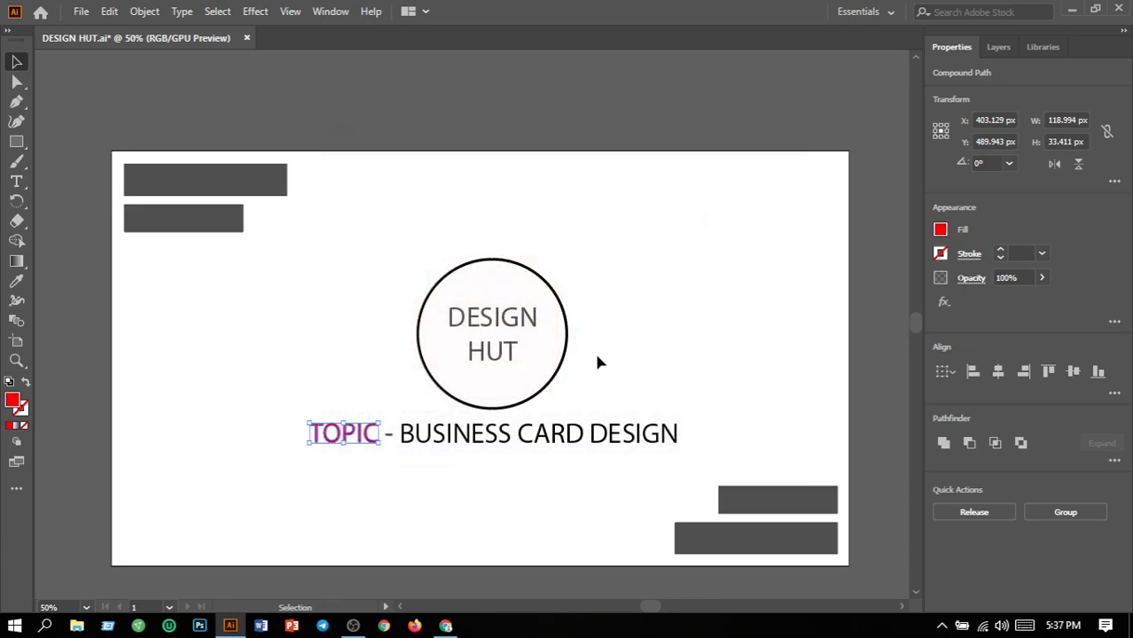
- Set the fill of the "BUSINESS CARD DESIGN" text to pure red FF0000
{"action": "left_click", "coordinate": [545, 432]}
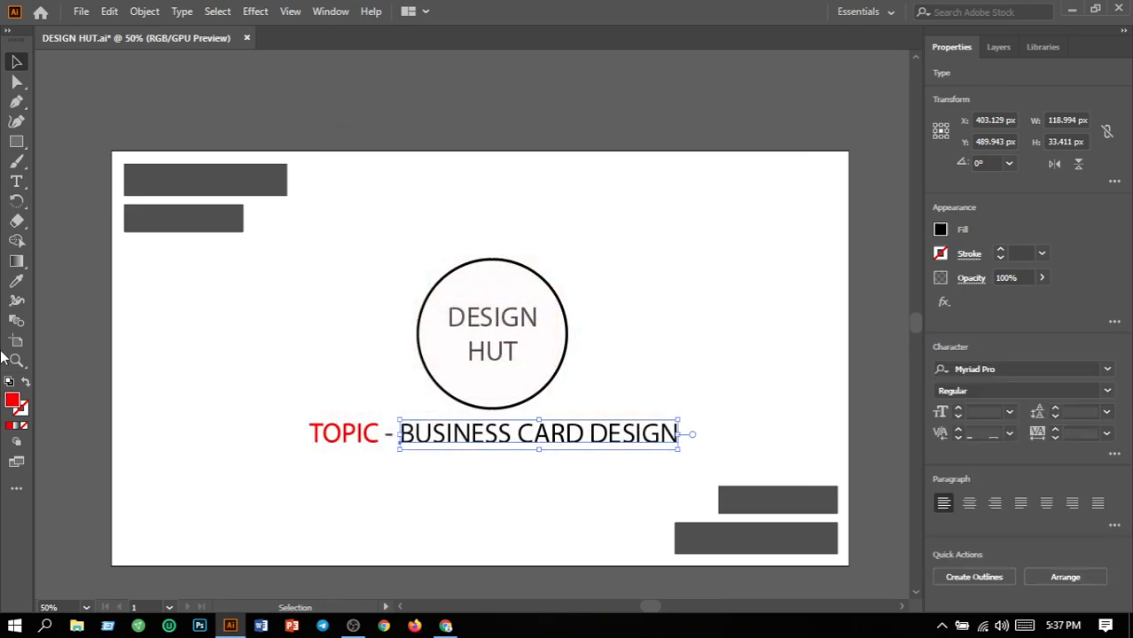
{"action": "double_click", "coordinate": [13, 401]}
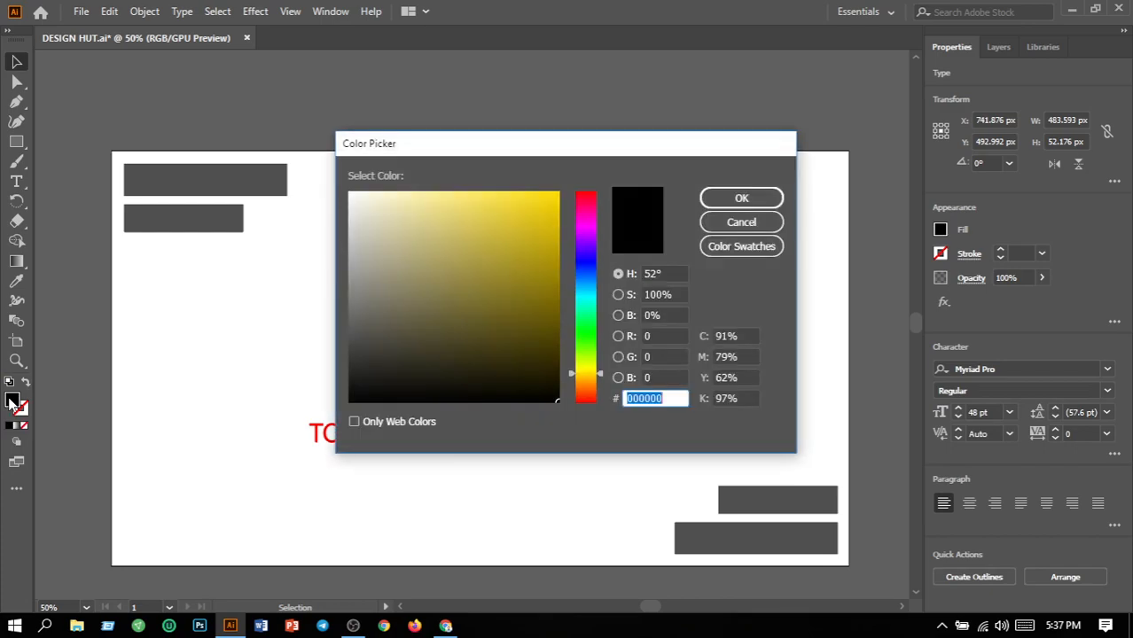
{"action": "left_click", "coordinate": [590, 398]}
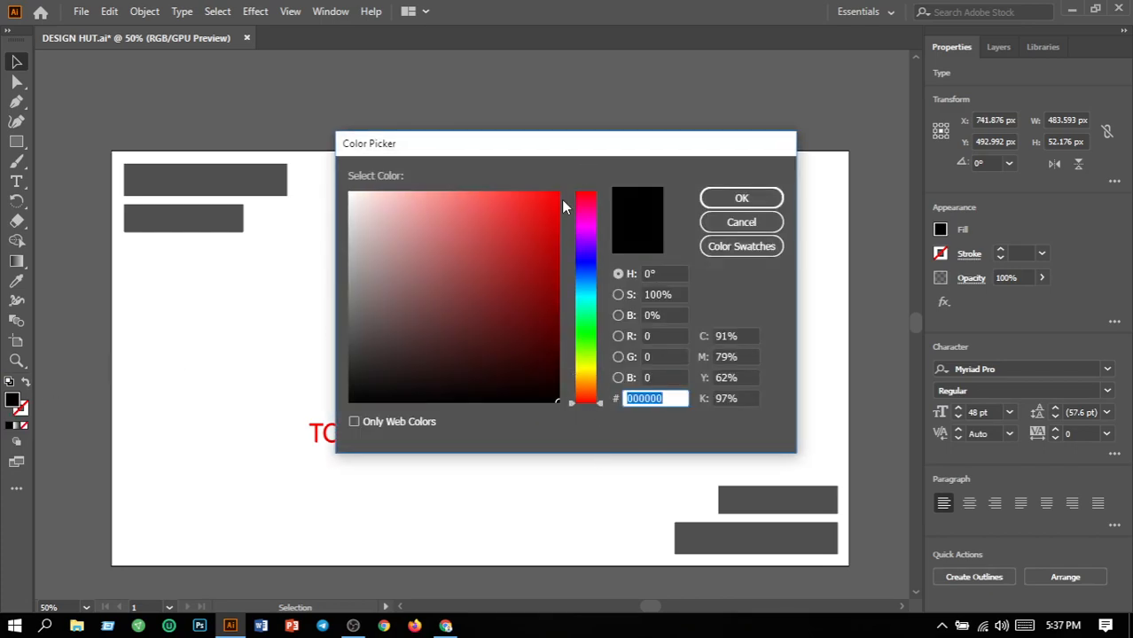
{"action": "left_click", "coordinate": [560, 190]}
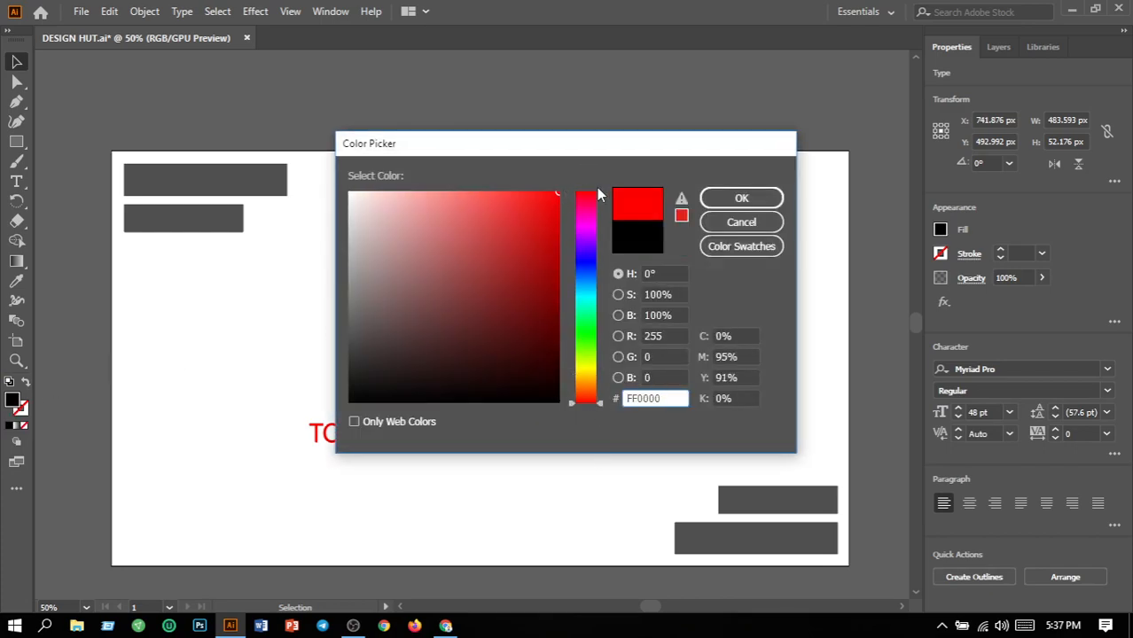
{"action": "left_click", "coordinate": [720, 198]}
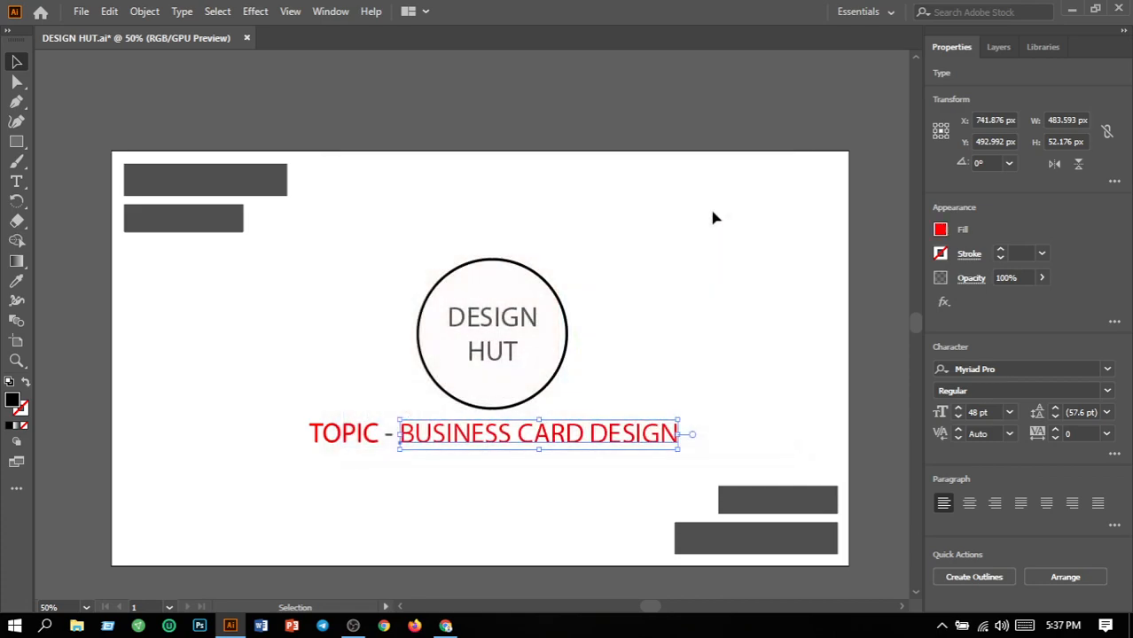
- Change the stroke color of the circle around "DESIGN HUT" to the red swatch and deselect it
{"action": "left_click", "coordinate": [565, 328]}
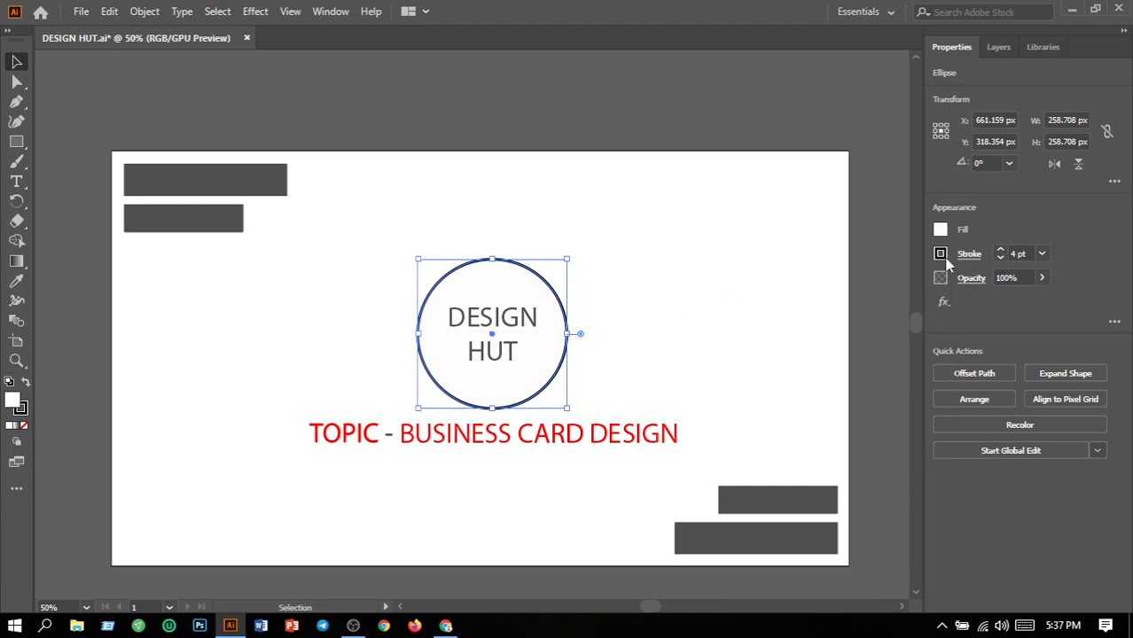
{"action": "left_click", "coordinate": [941, 255]}
{"action": "left_click", "coordinate": [805, 313]}
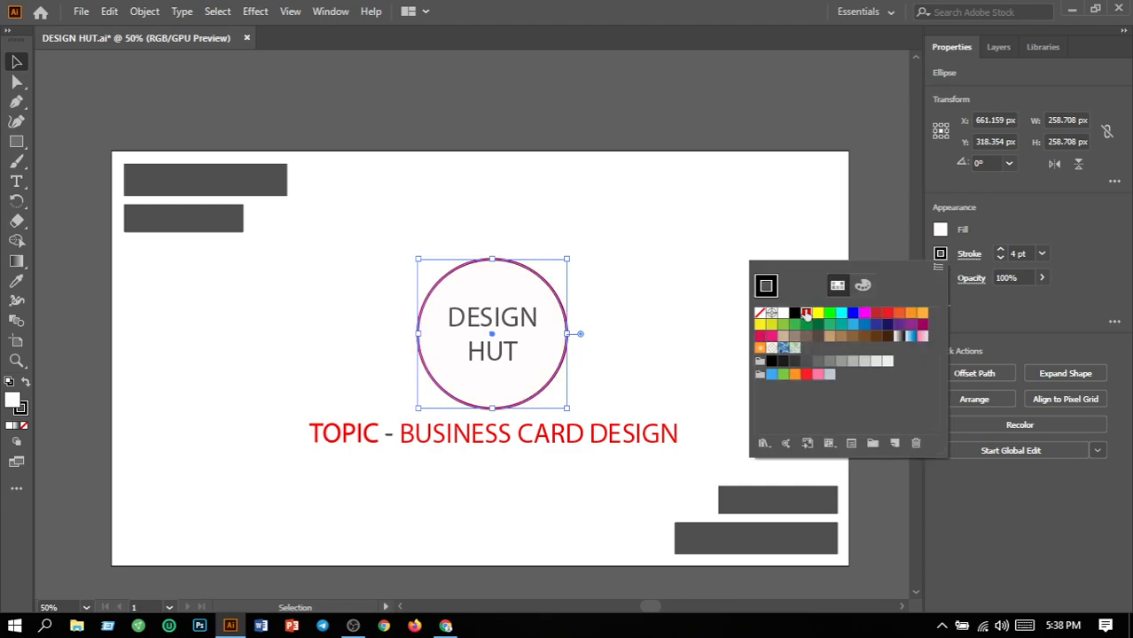
{"action": "left_click", "coordinate": [678, 301]}
{"action": "left_click", "coordinate": [660, 338]}
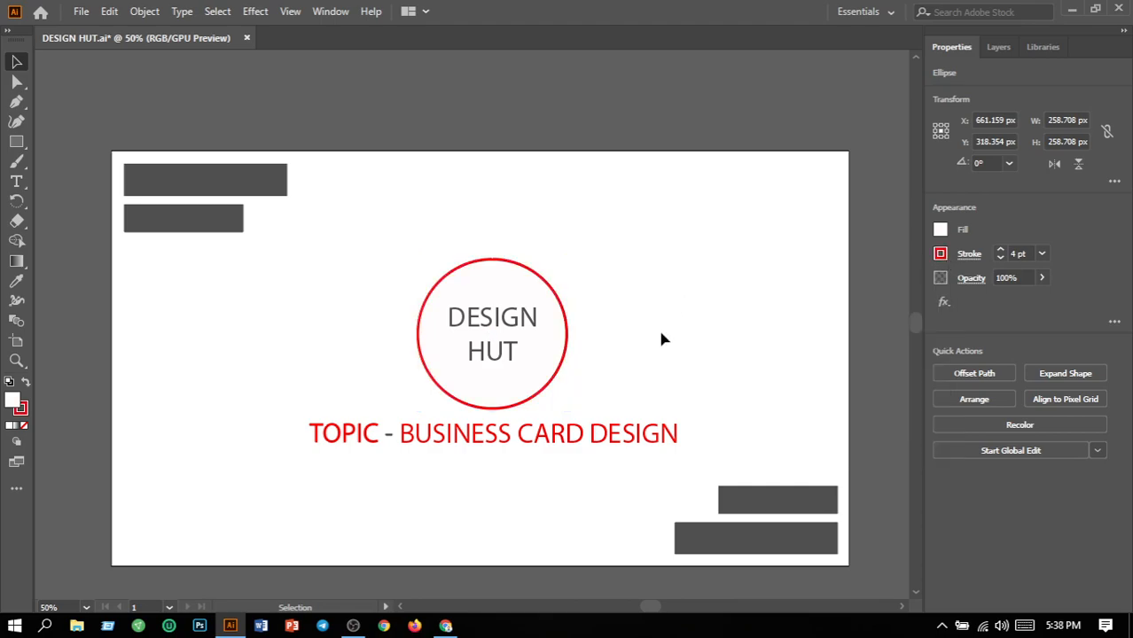
- Save the recolored DESIGN HUT.ai document
{"action": "mouse_move", "coordinate": [228, 626]}
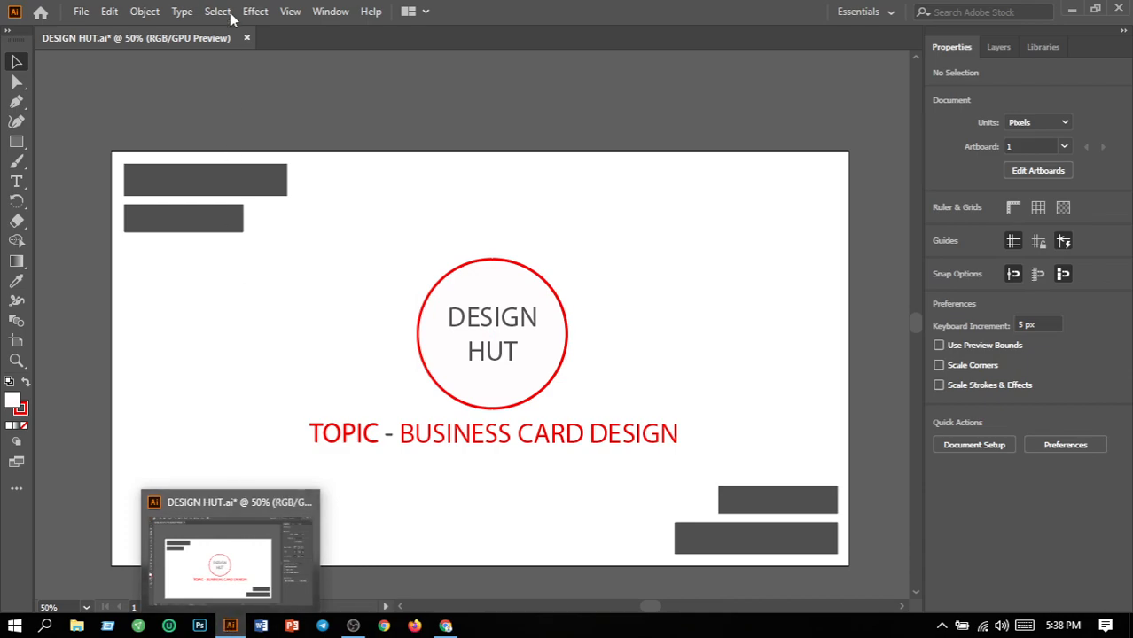
{"action": "left_click", "coordinate": [79, 12]}
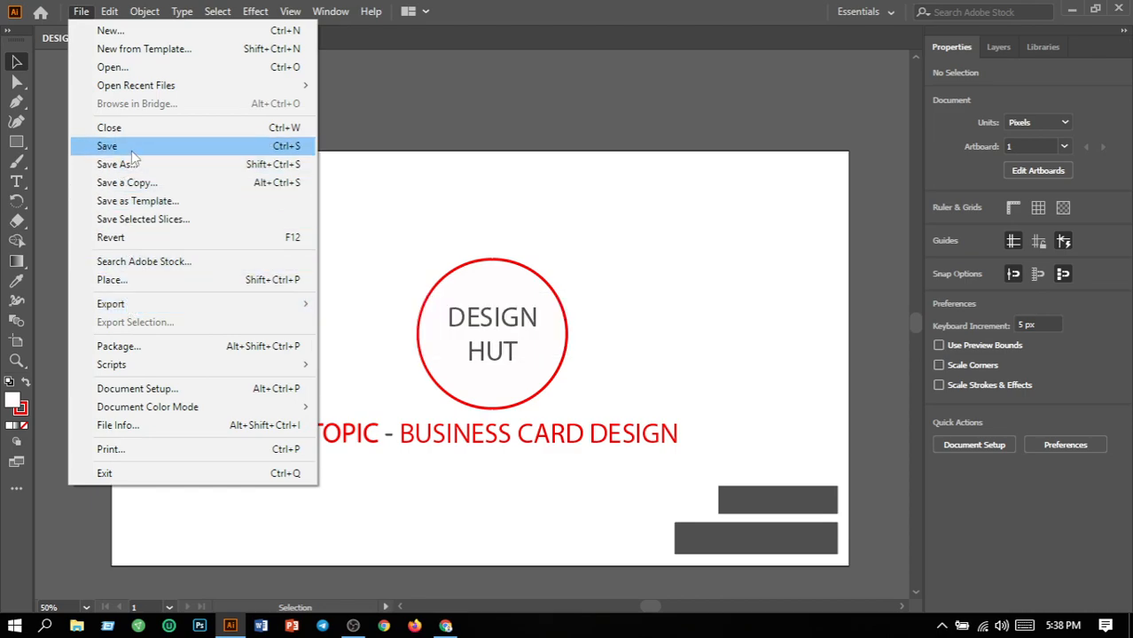
{"action": "left_click", "coordinate": [133, 147]}
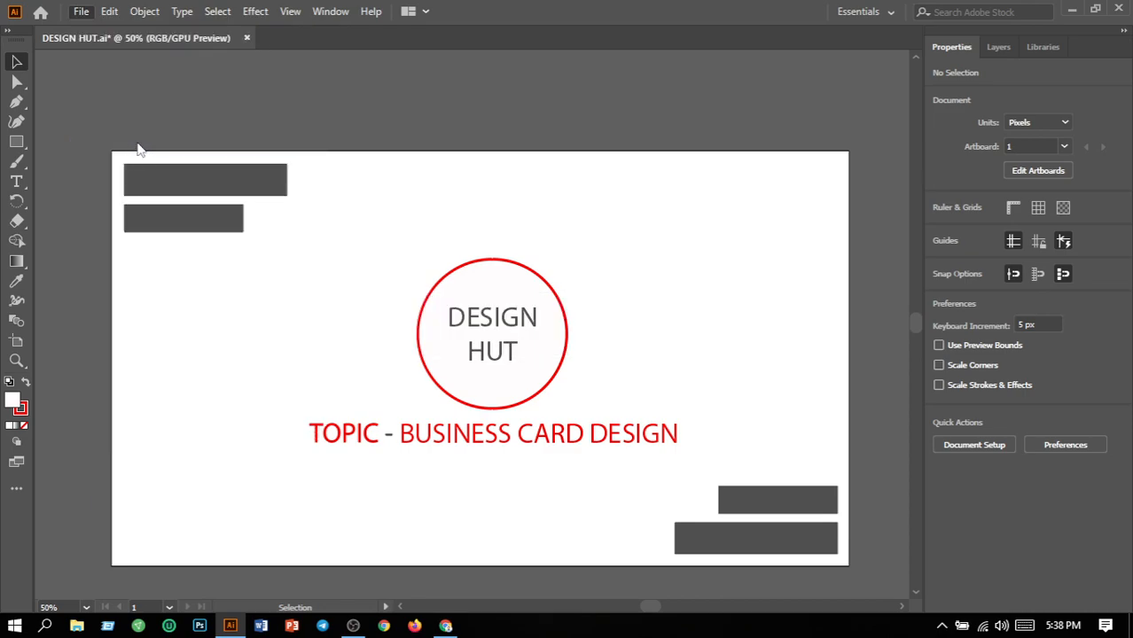
- Export all artboards as a PNG in the design hut folder at Screen (72 ppi), replacing the existing DESIGN HUT-01.png
{"action": "left_click", "coordinate": [80, 13]}
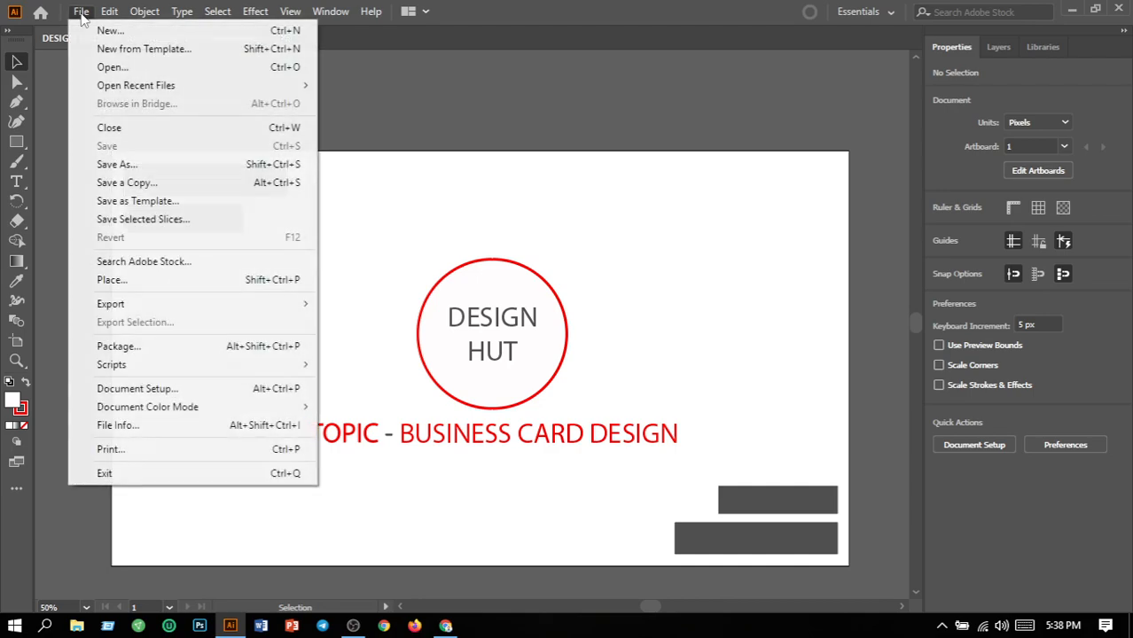
{"action": "mouse_move", "coordinate": [197, 307]}
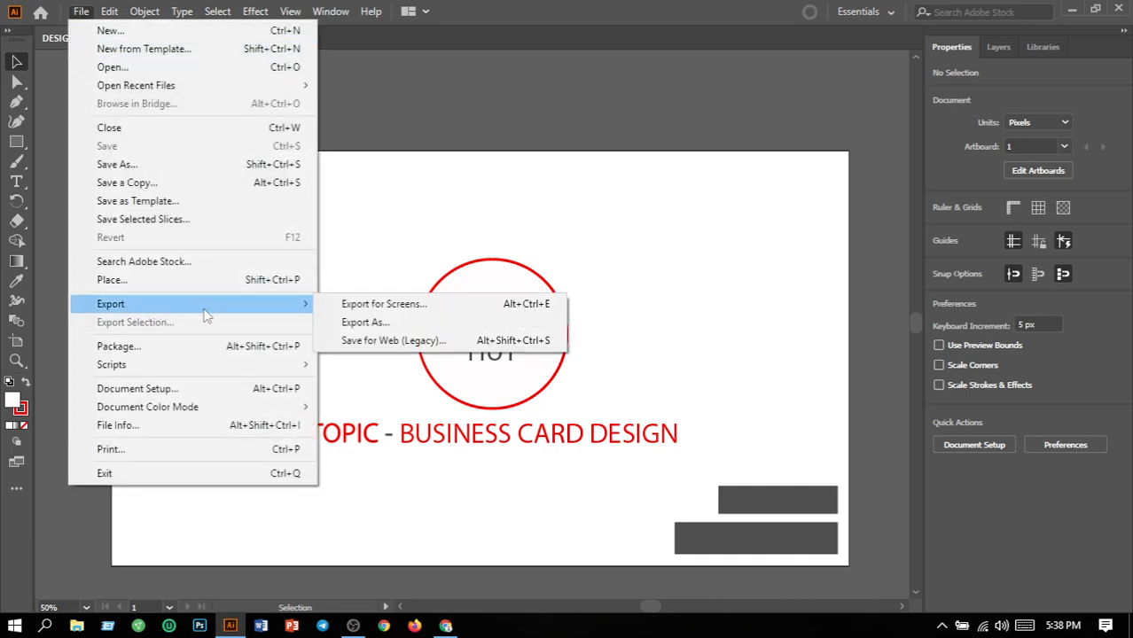
{"action": "left_click", "coordinate": [346, 330]}
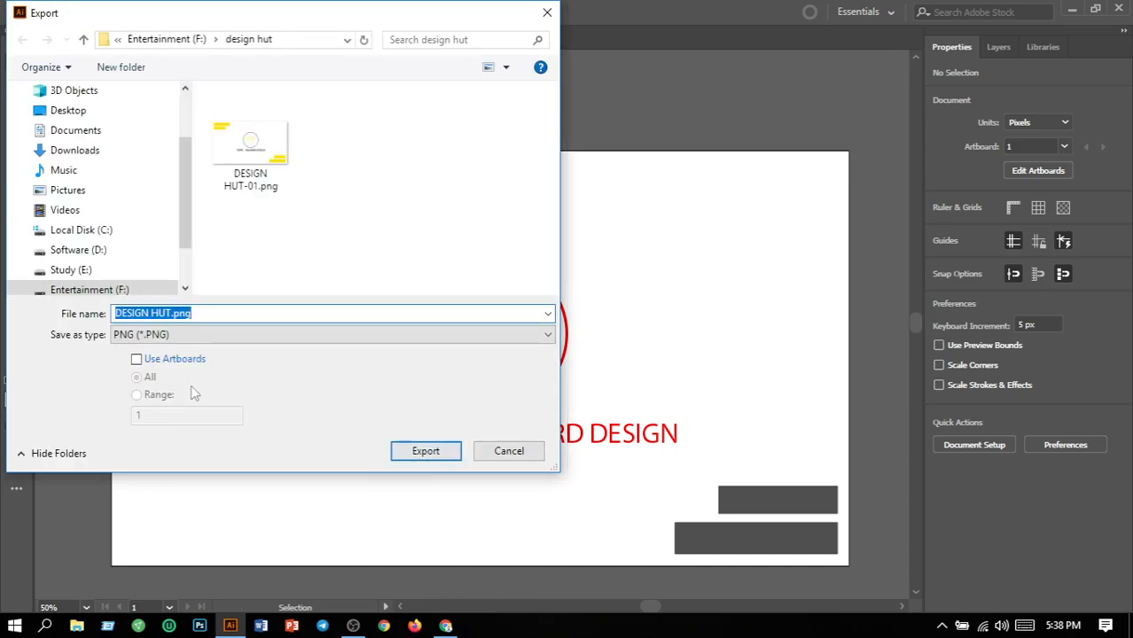
{"action": "left_click", "coordinate": [137, 360]}
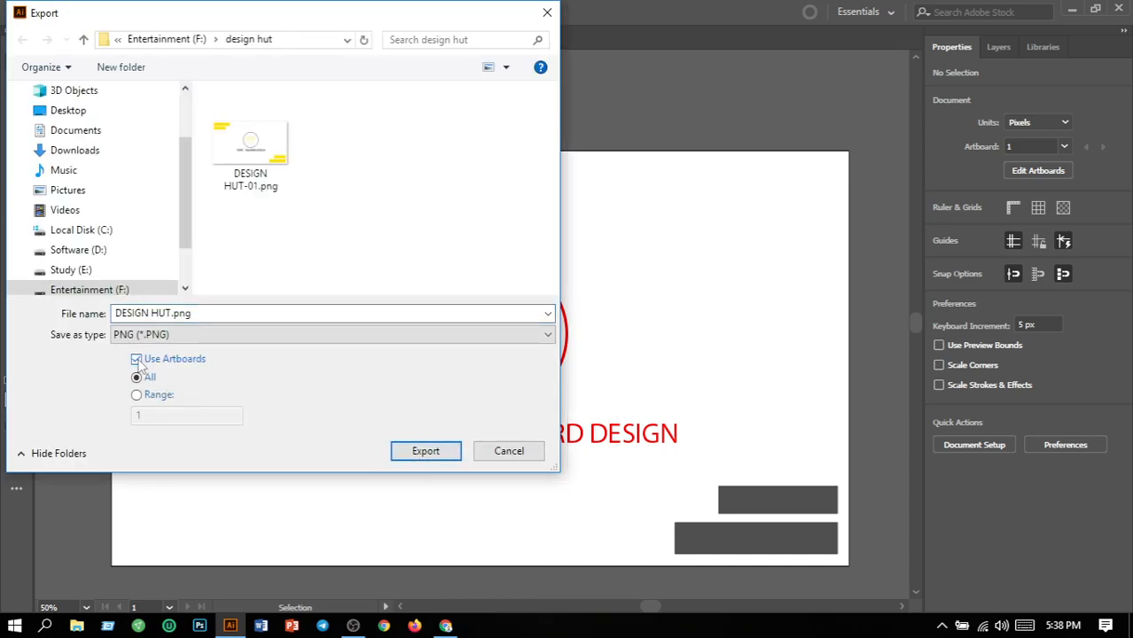
{"action": "left_click", "coordinate": [429, 452]}
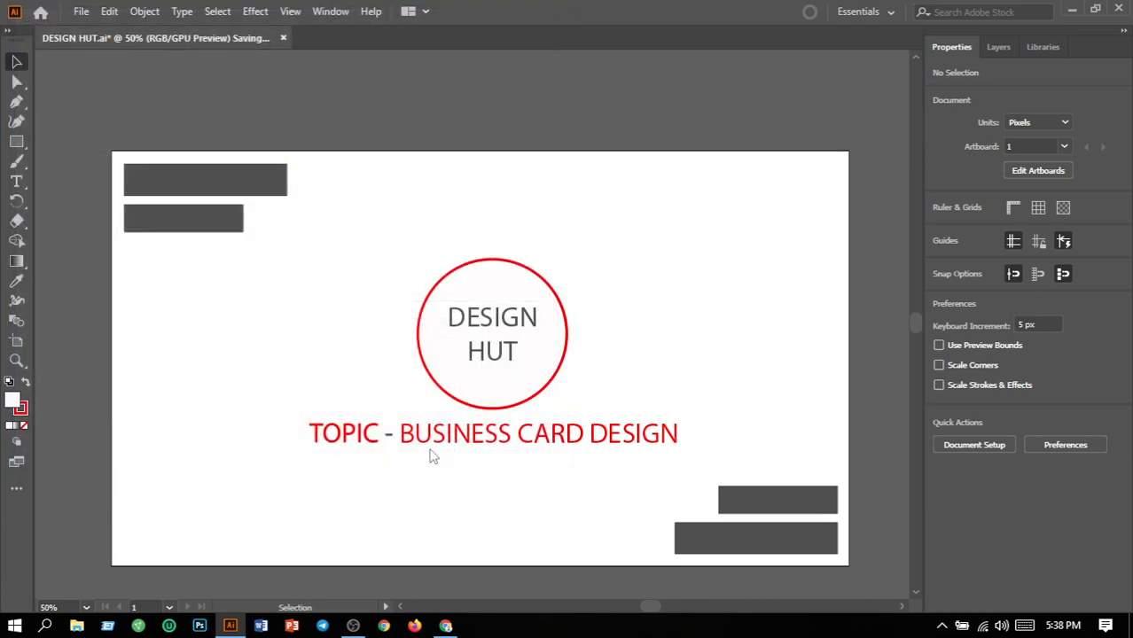
{"action": "left_click", "coordinate": [592, 566]}
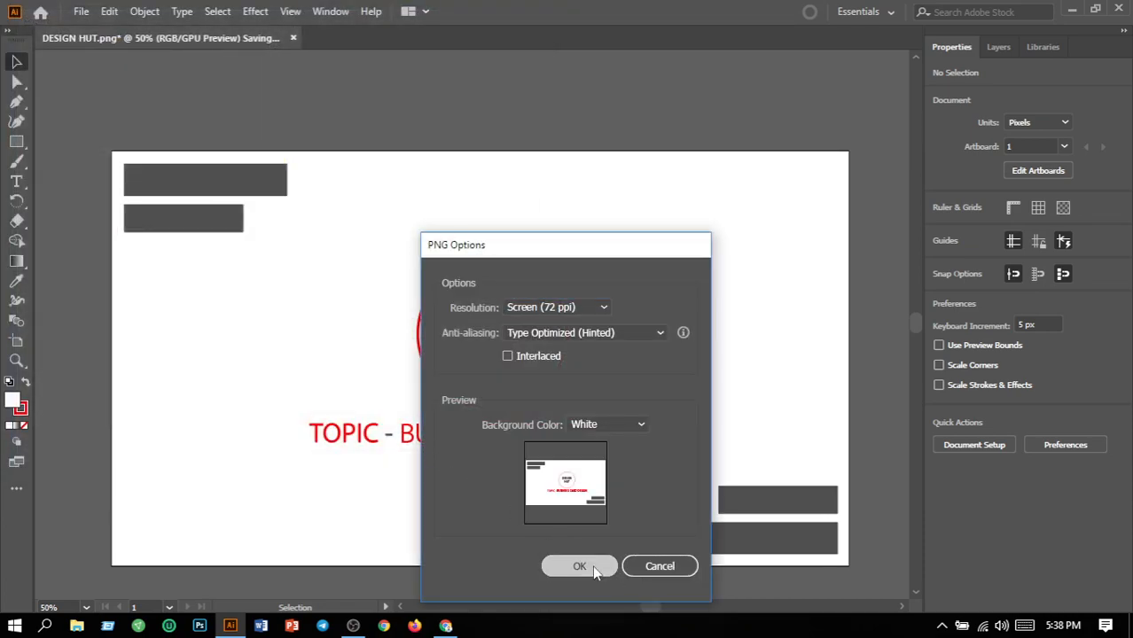
{"action": "left_click", "coordinate": [715, 353]}
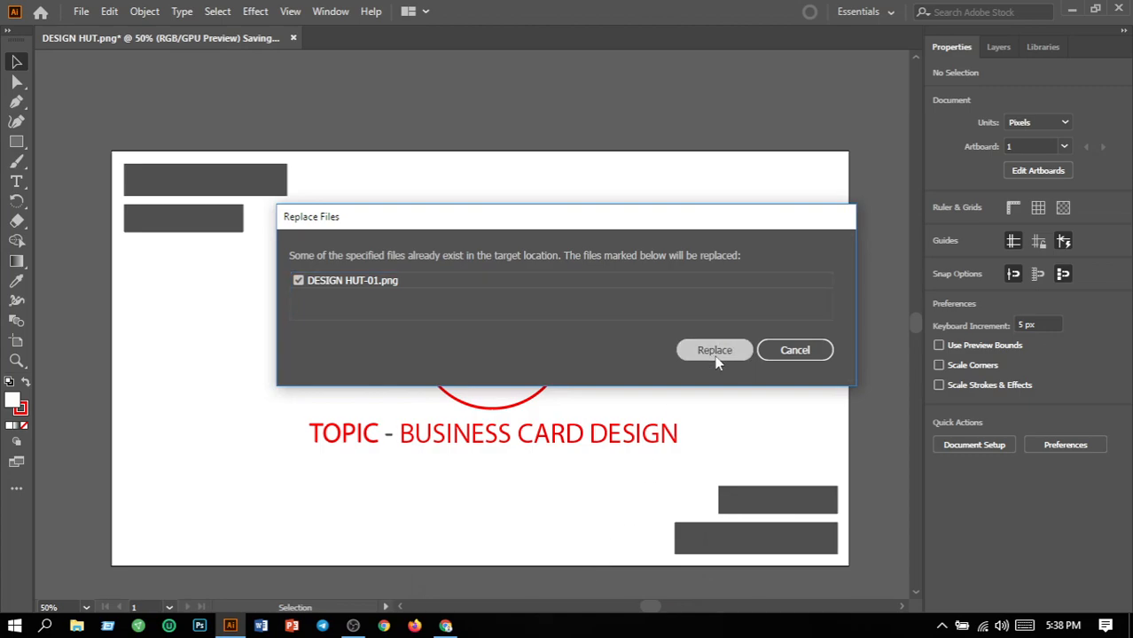
- Create a new document from the recent custom 3.5 x 2 in preset
{"action": "left_click", "coordinate": [80, 11]}
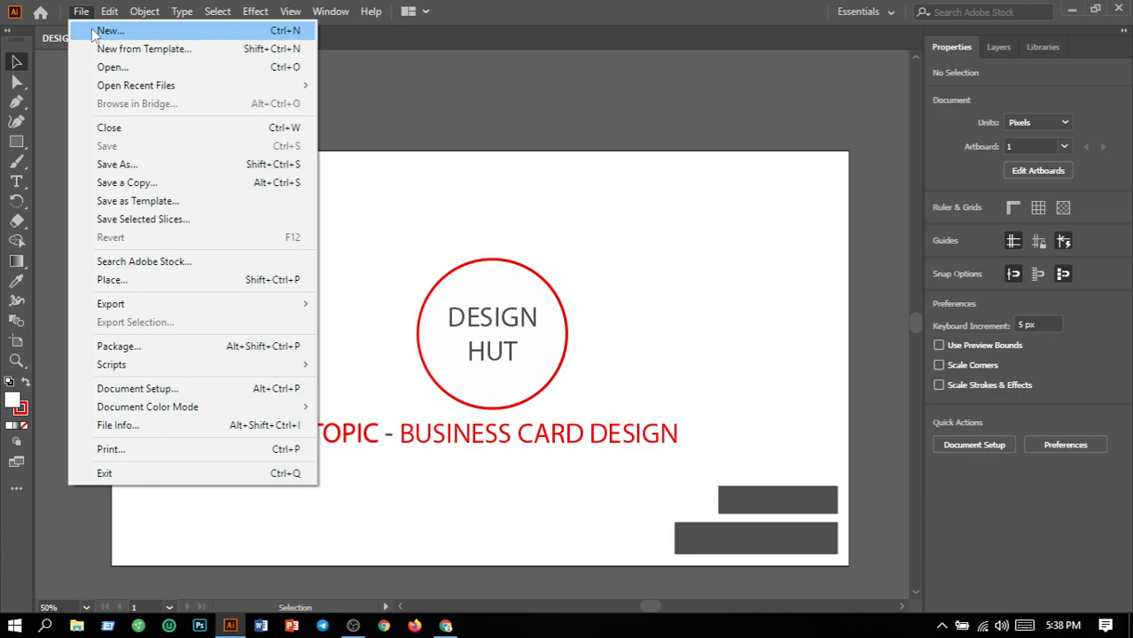
{"action": "left_click", "coordinate": [92, 33]}
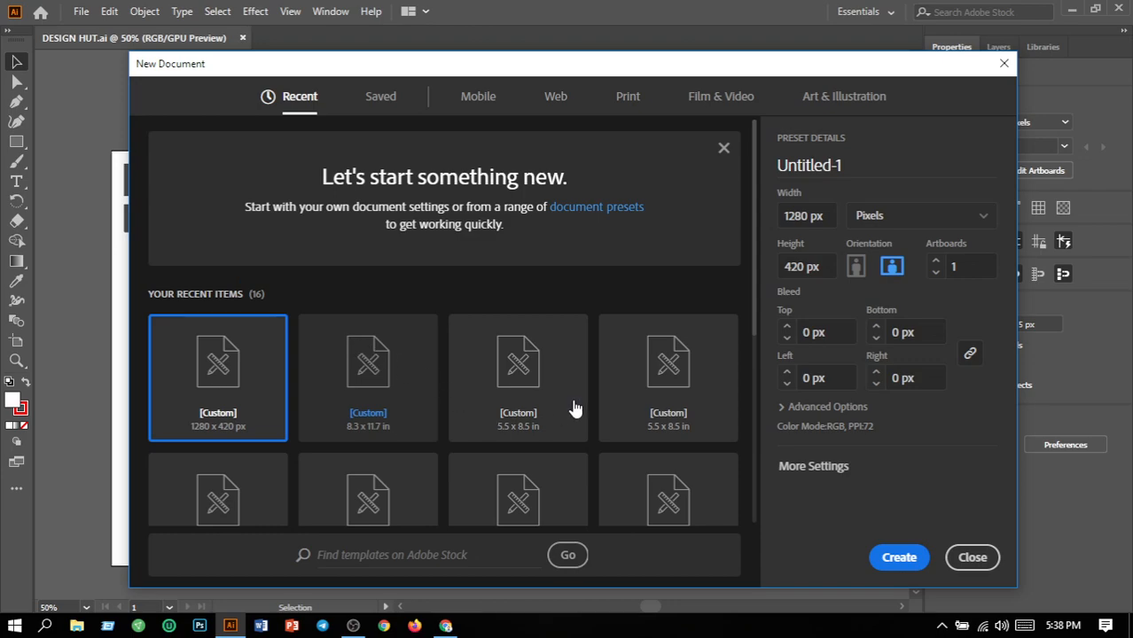
{"action": "scroll", "coordinate": [572, 406], "scroll_direction": "down", "scroll_amount": 3}
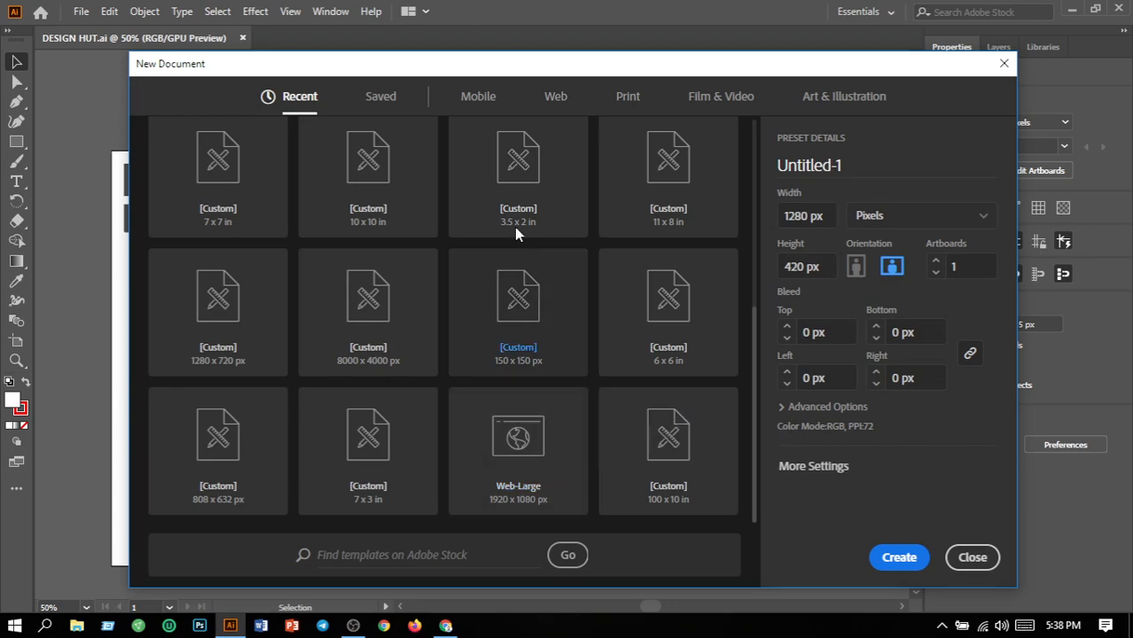
{"action": "scroll", "coordinate": [523, 249], "scroll_direction": "up", "scroll_amount": 2}
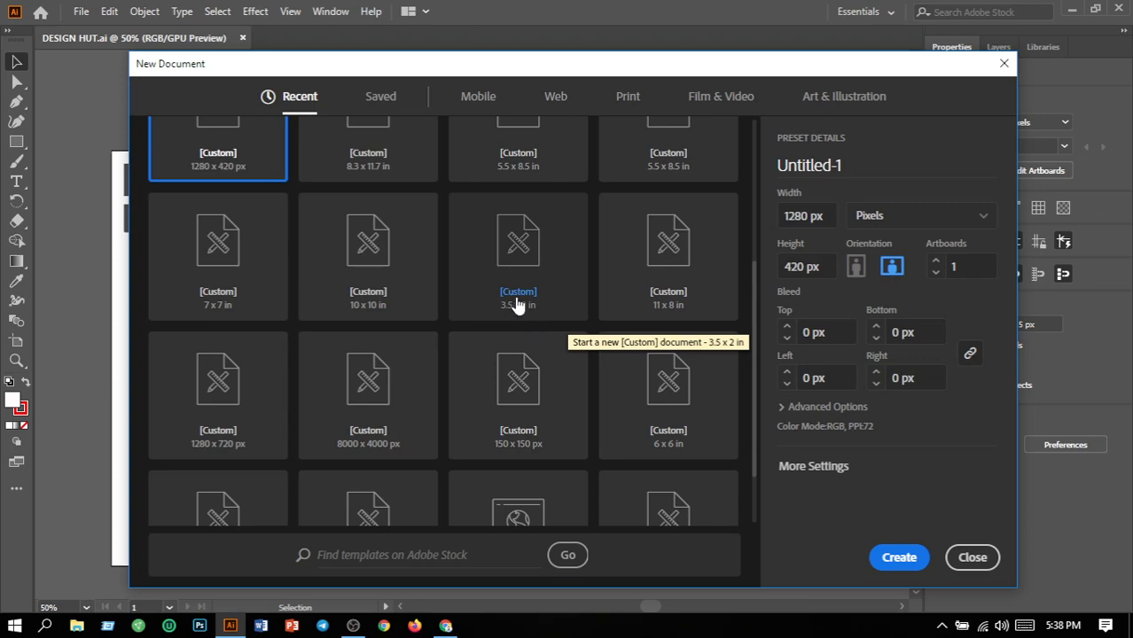
{"action": "left_click", "coordinate": [518, 303]}
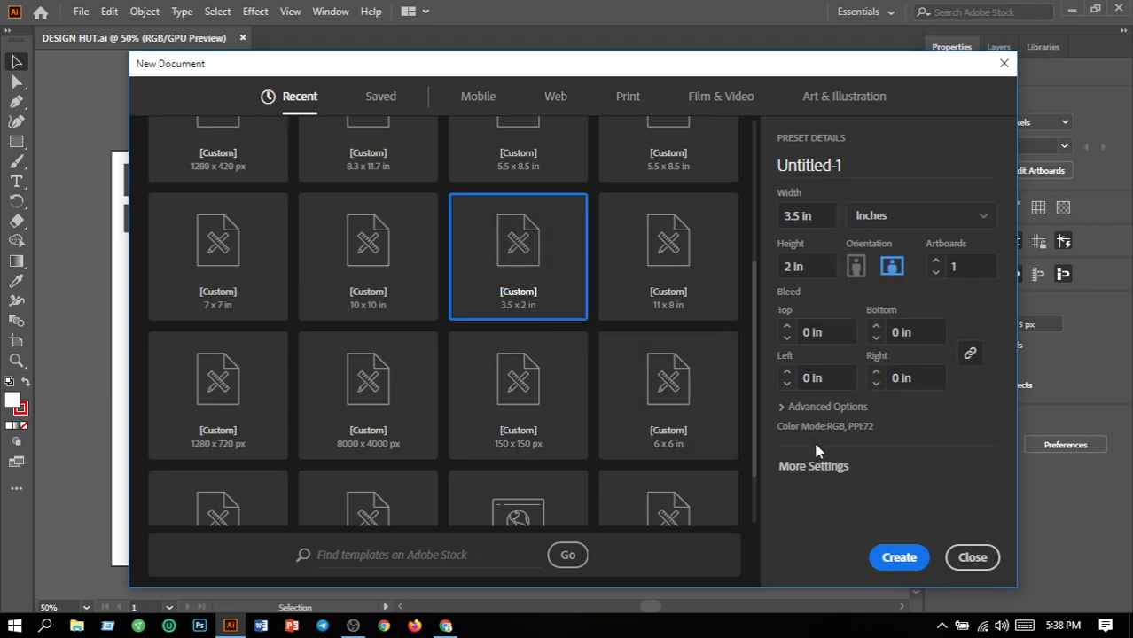
{"action": "left_click", "coordinate": [900, 561]}
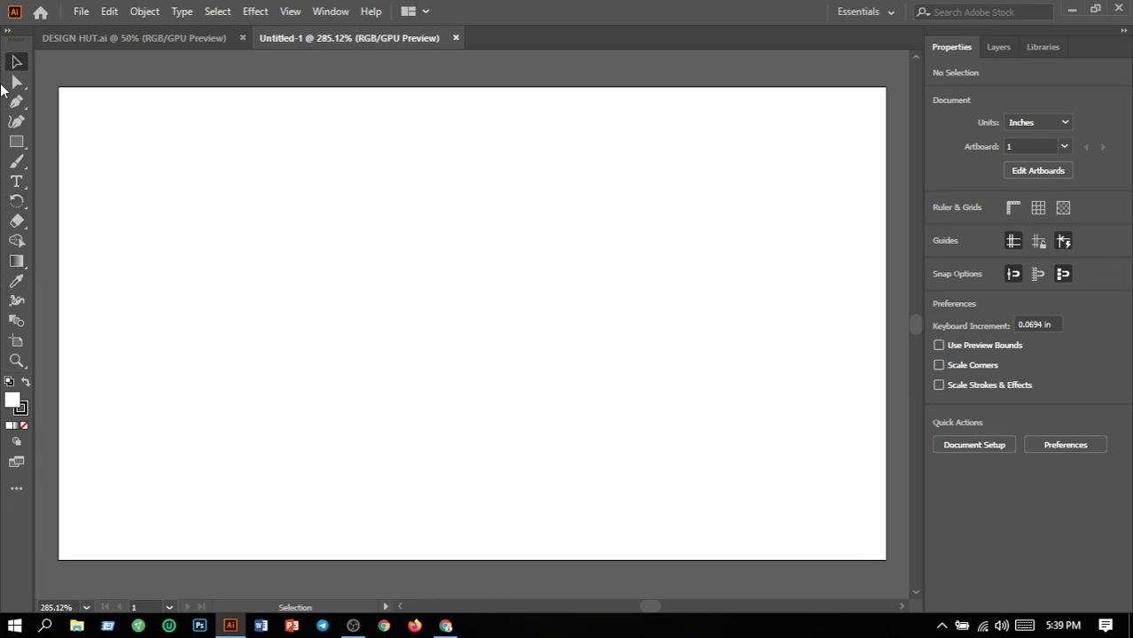
- Draw a 3.5 x 2 in rectangle covering the whole artboard and set its stroke weight to 0
{"action": "left_click_drag", "start_coordinate": [16, 143], "coordinate": [66, 143]}
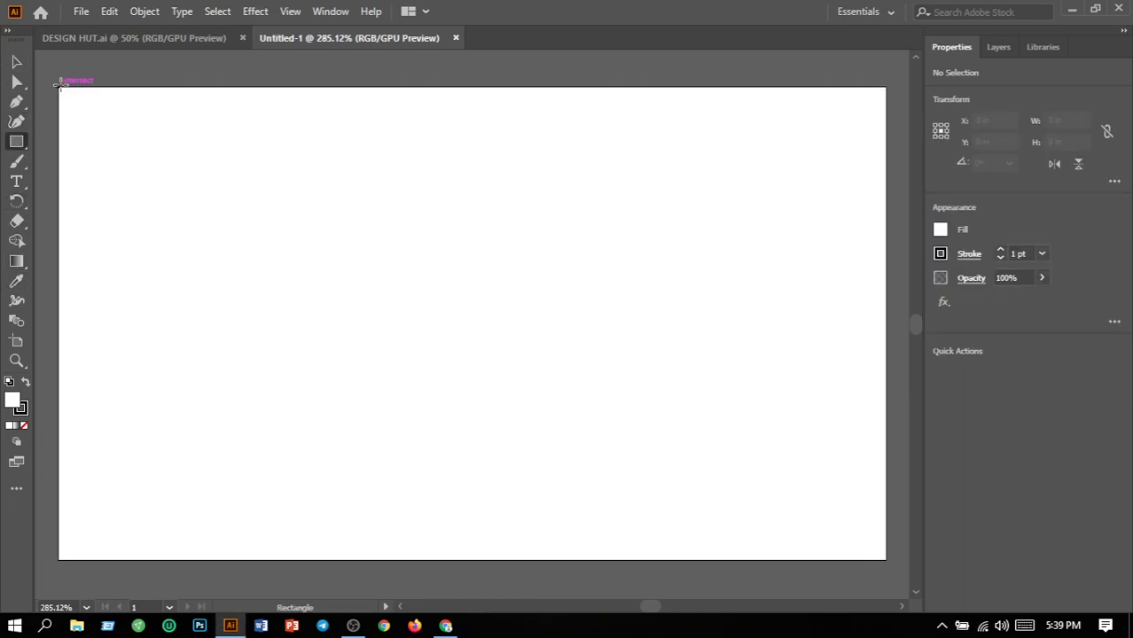
{"action": "mouse_move", "coordinate": [58, 86]}
{"action": "left_mouse_down"}
{"action": "mouse_move", "coordinate": [94, 146]}
{"action": "mouse_move", "coordinate": [216, 285]}
{"action": "mouse_move", "coordinate": [607, 463]}
{"action": "mouse_move", "coordinate": [885, 559]}
{"action": "left_mouse_up"}
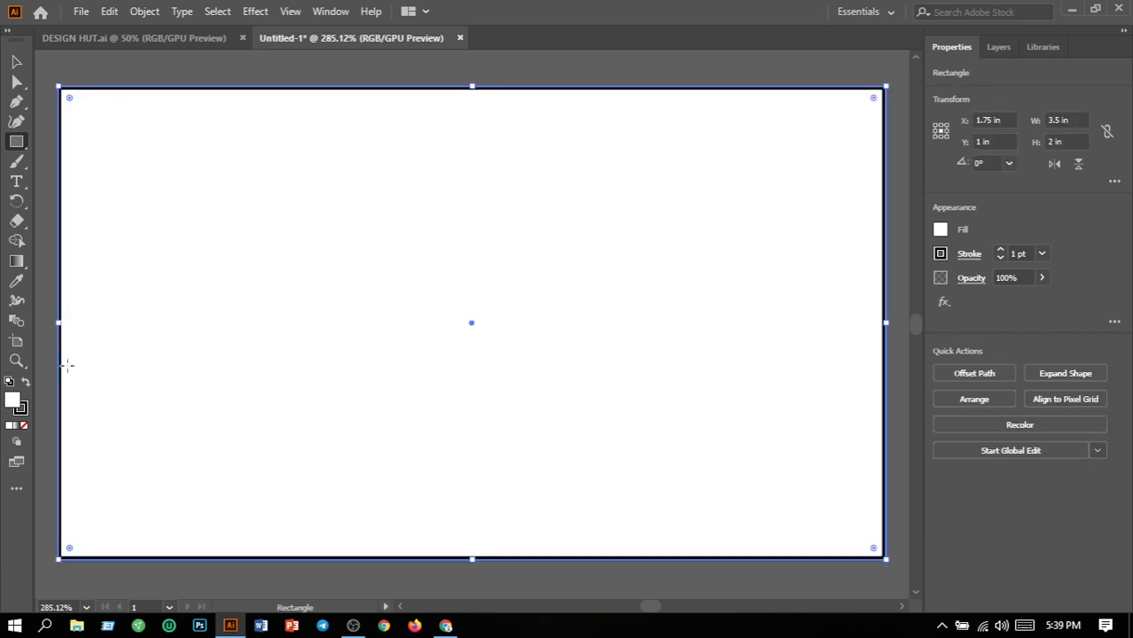
{"action": "left_click", "coordinate": [1022, 254]}
{"action": "type", "text": "0"}
{"action": "key", "text": "Return"}
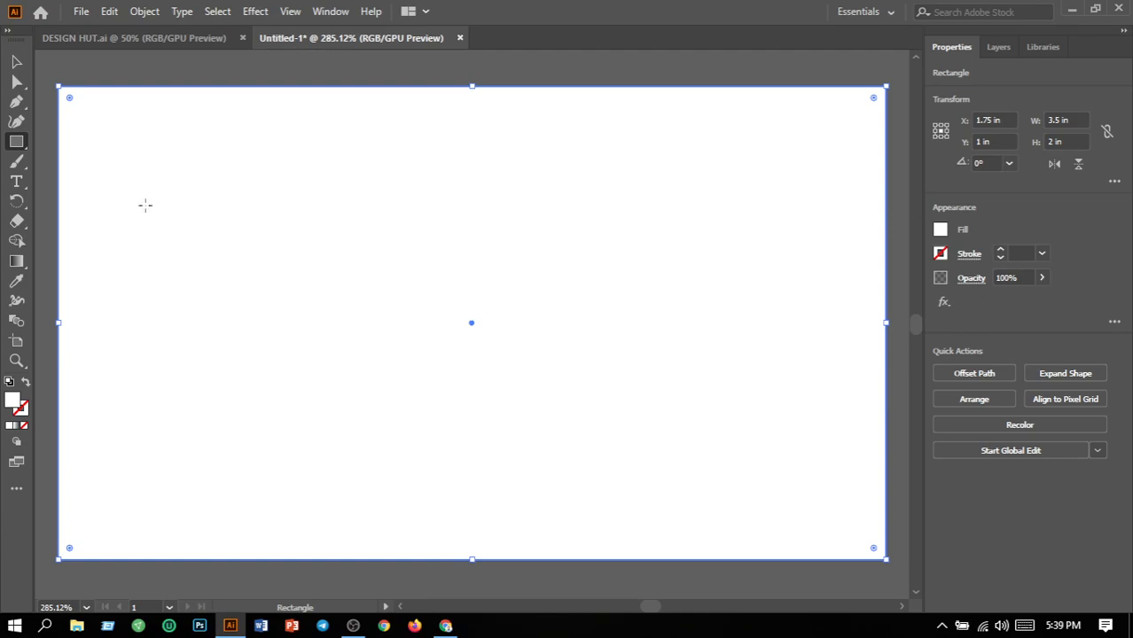
- Set the rectangle's fill to the deep purple 451C93
{"action": "double_click", "coordinate": [14, 401]}
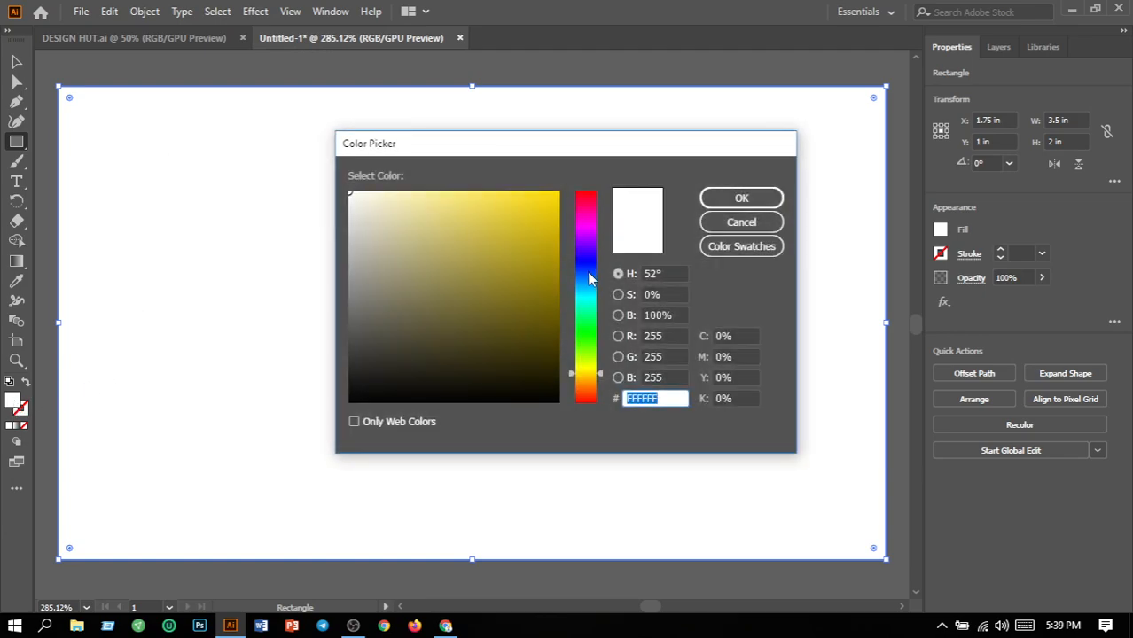
{"action": "left_click", "coordinate": [588, 274]}
{"action": "left_click_drag", "start_coordinate": [588, 269], "coordinate": [590, 252]}
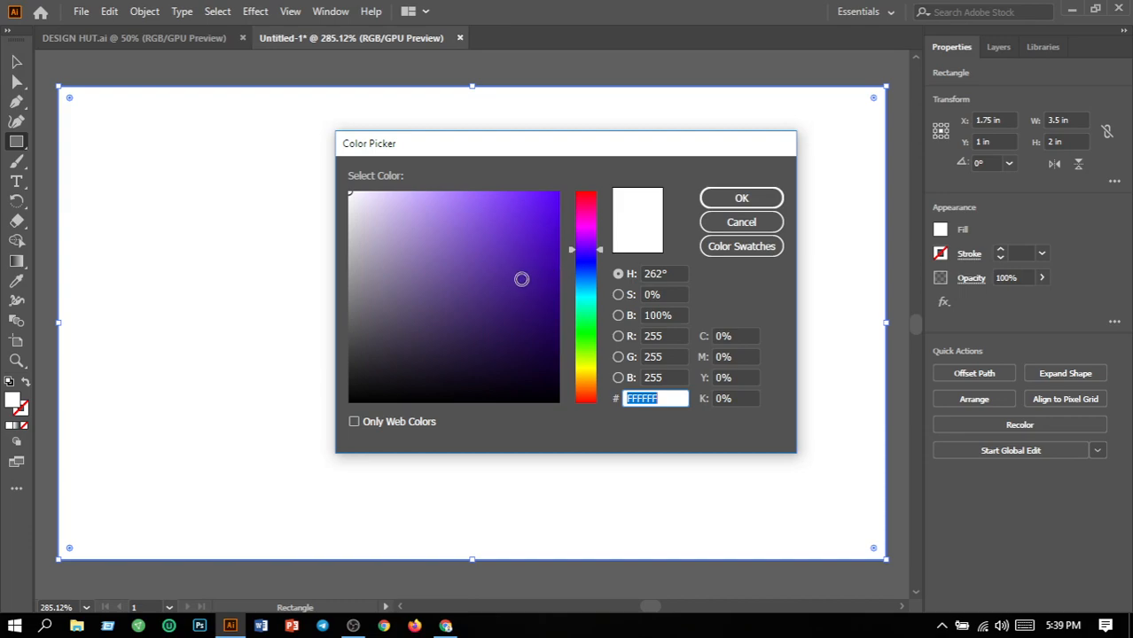
{"action": "left_click", "coordinate": [519, 281]}
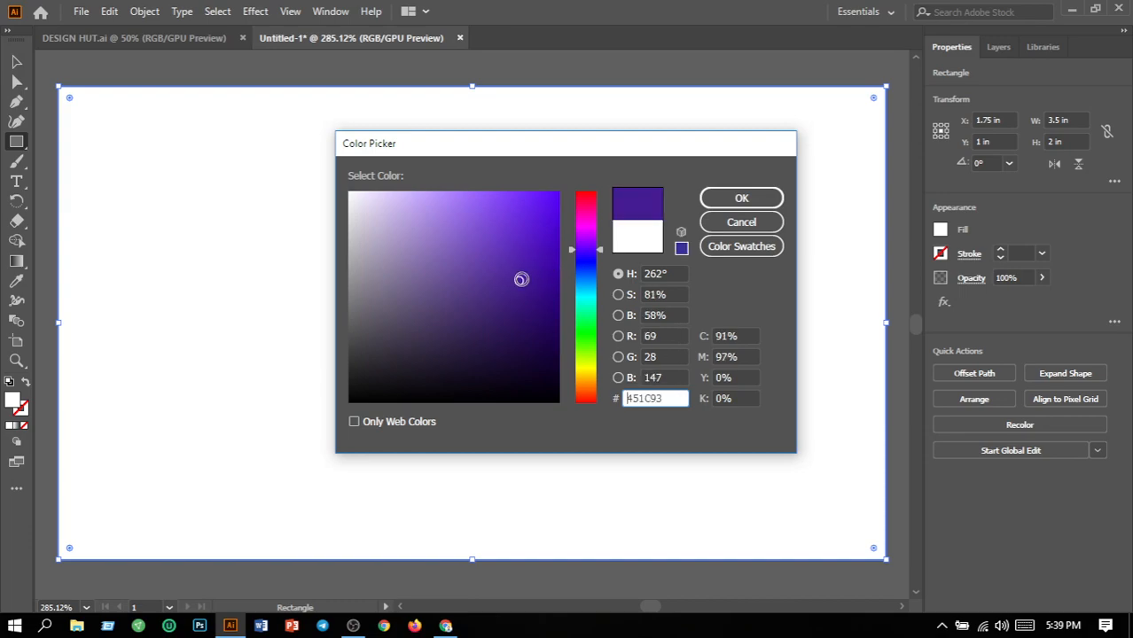
{"action": "left_click", "coordinate": [742, 200]}
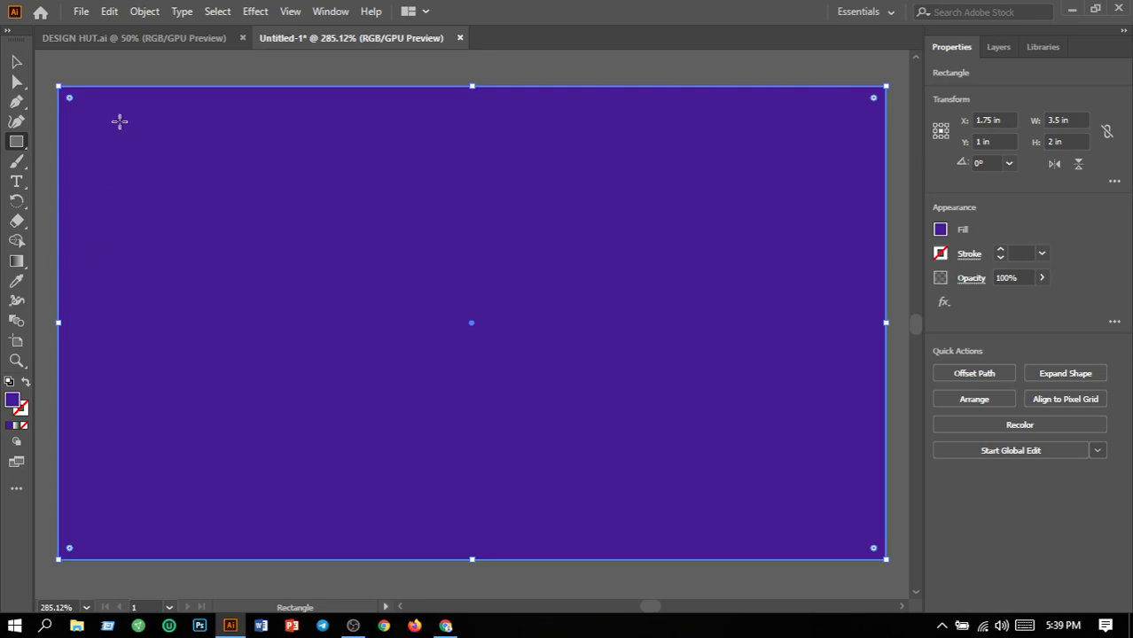
- Apply a linear gradient to the rectangle's fill and open the detailed gradient options
{"action": "left_click", "coordinate": [17, 262]}
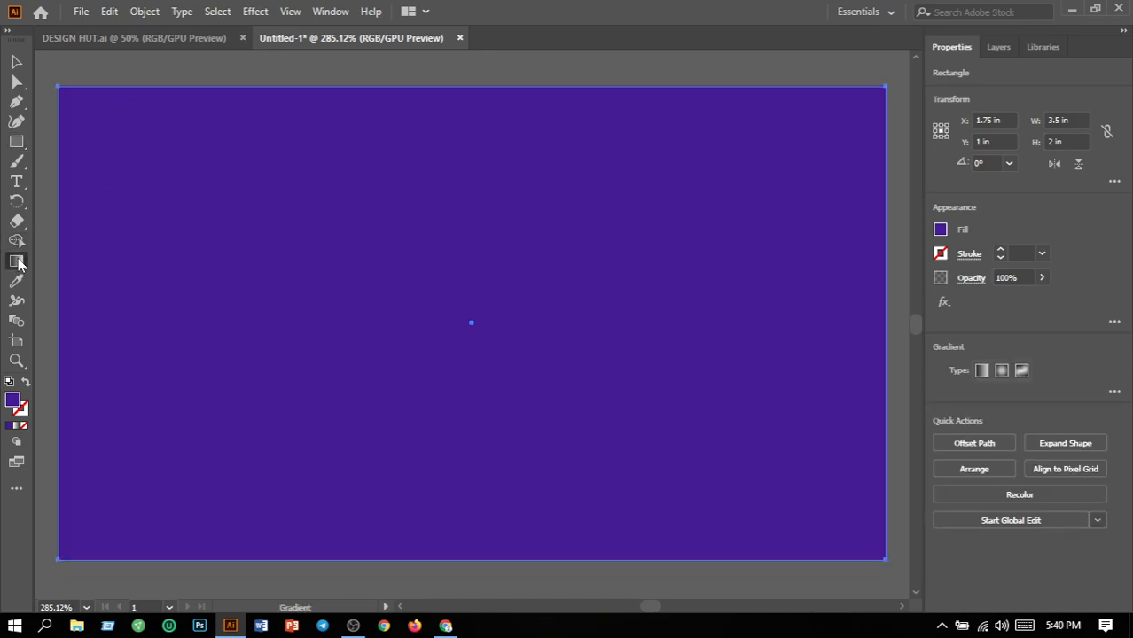
{"action": "left_click", "coordinate": [982, 372]}
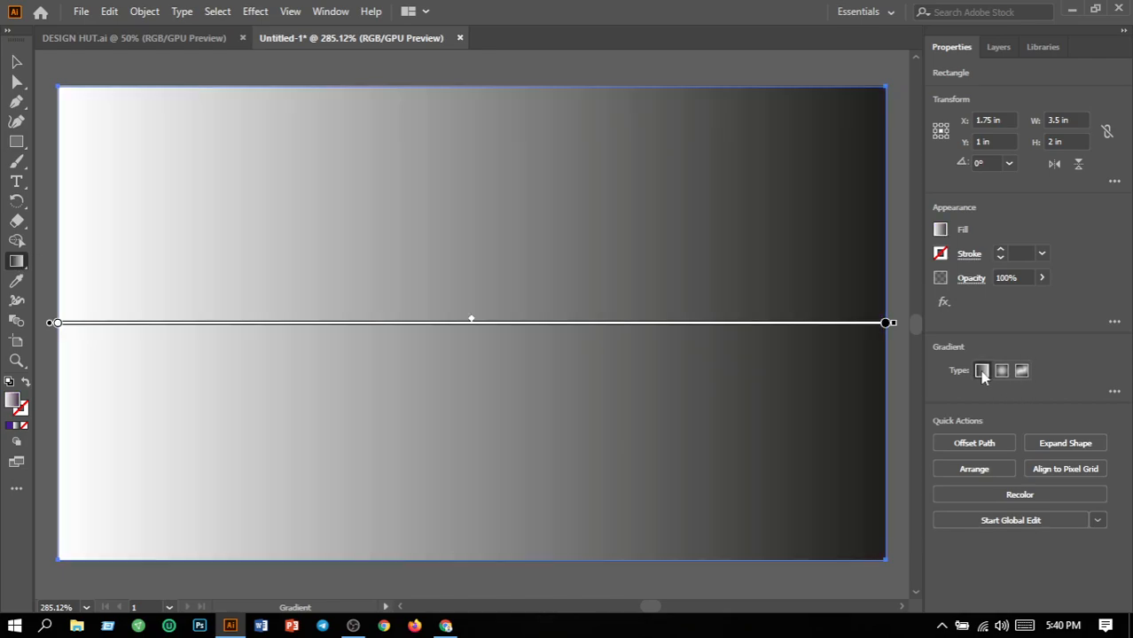
{"action": "left_click", "coordinate": [1115, 392]}
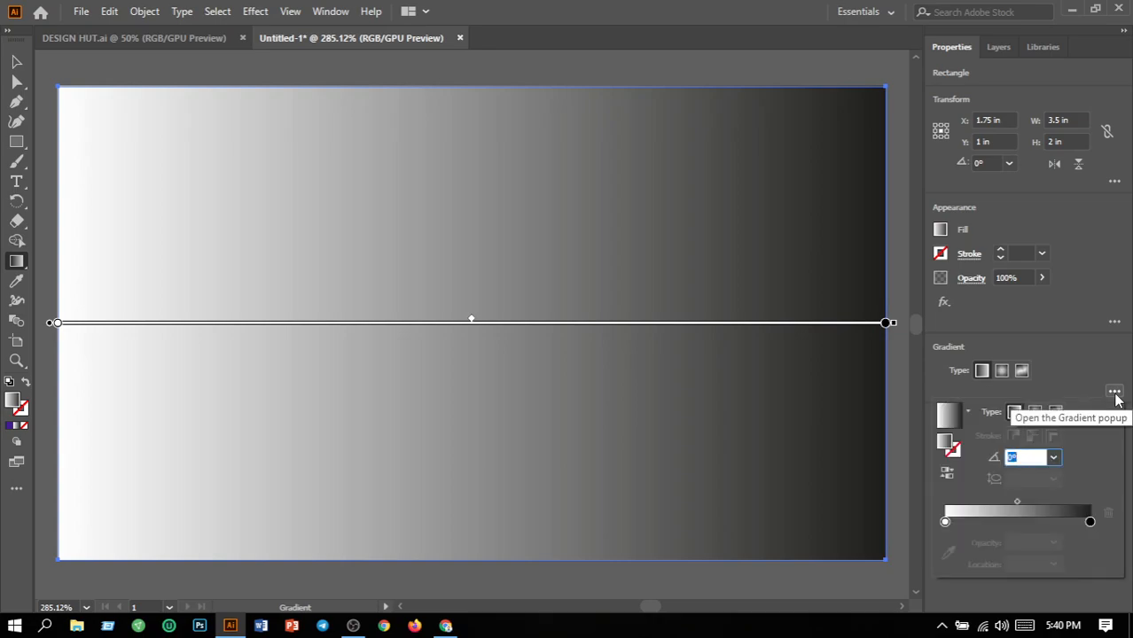
- Try gradient angles of 90°, 60° and 30° on the rectangle
{"action": "left_click", "coordinate": [1054, 458]}
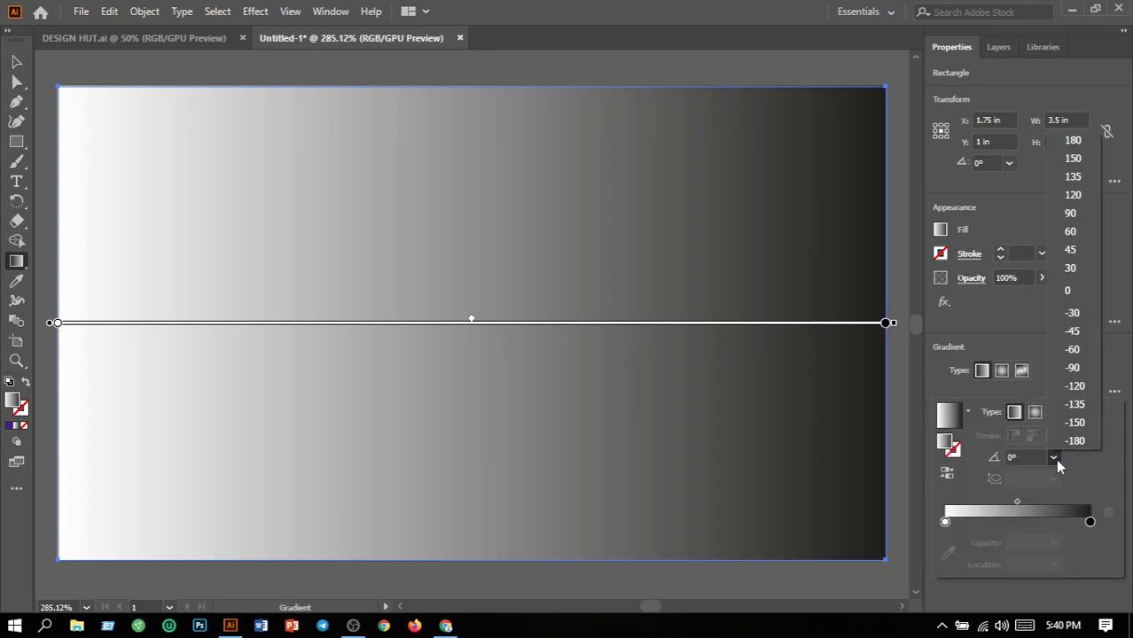
{"action": "left_click", "coordinate": [1071, 214]}
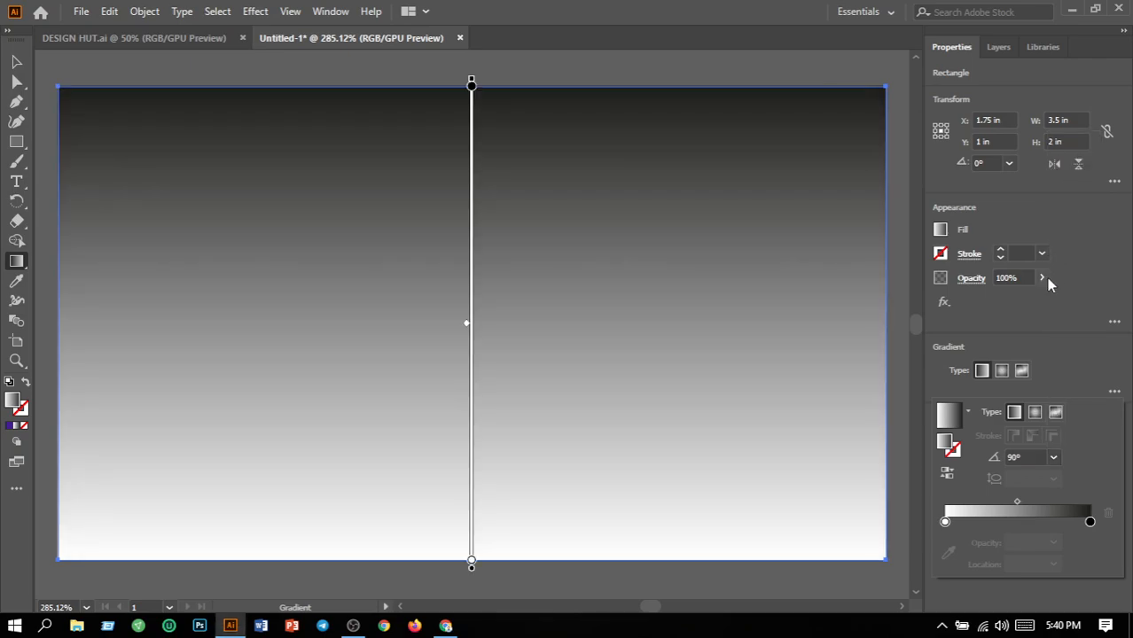
{"action": "left_click", "coordinate": [1053, 459]}
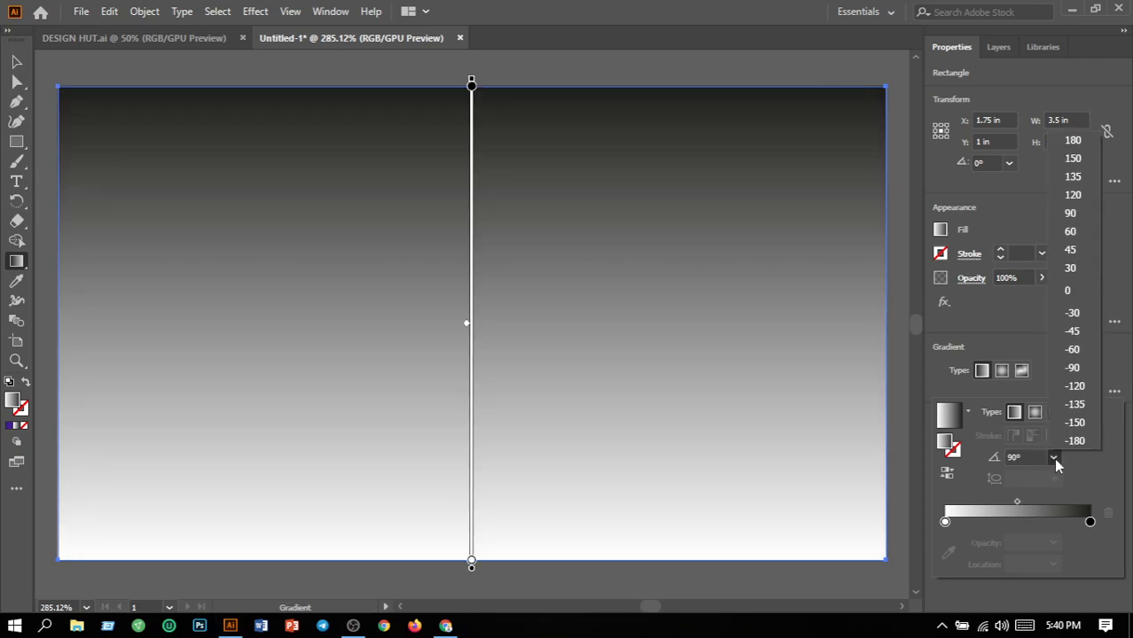
{"action": "left_click", "coordinate": [1070, 233]}
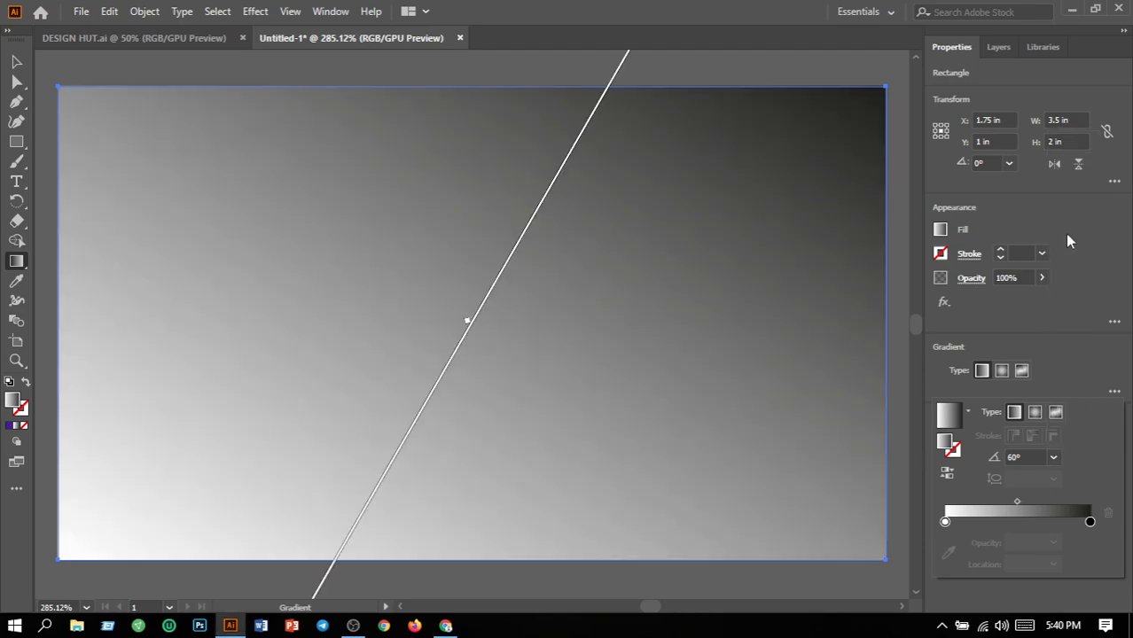
{"action": "left_click", "coordinate": [1053, 456]}
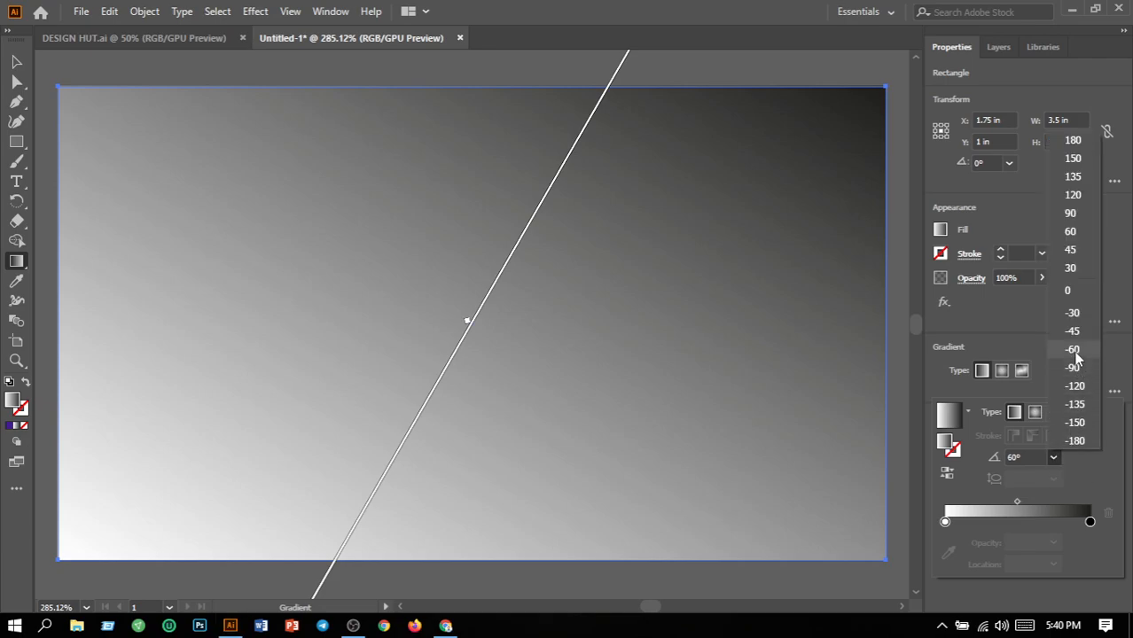
{"action": "left_click", "coordinate": [1070, 268]}
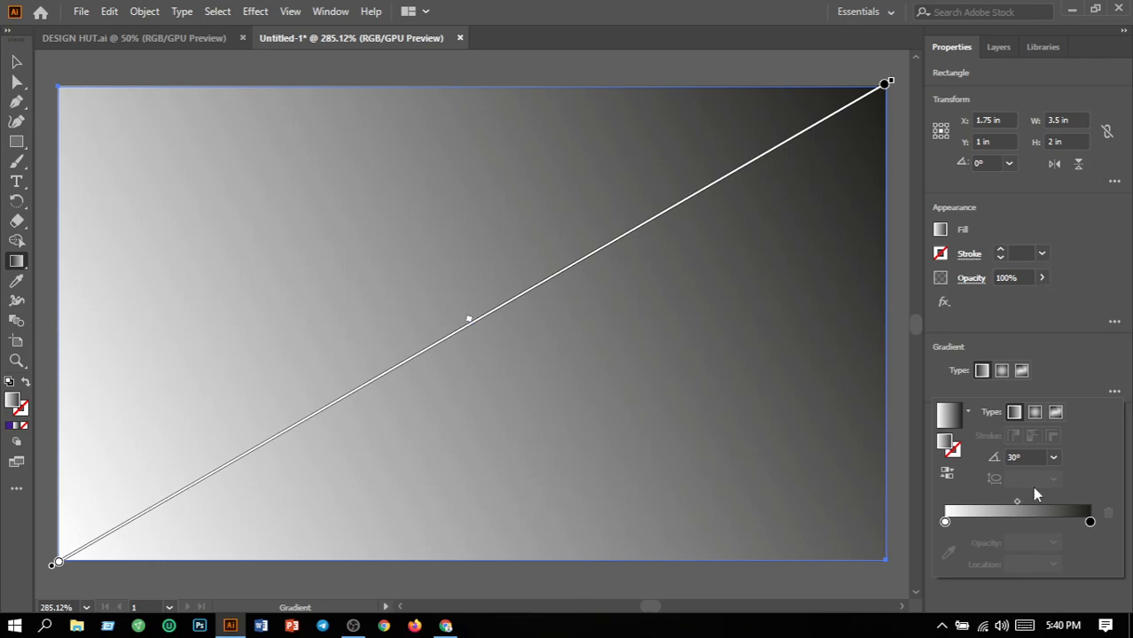
- Set the rectangle's gradient angle to 180° and close the gradient options
{"action": "left_click", "coordinate": [1054, 460]}
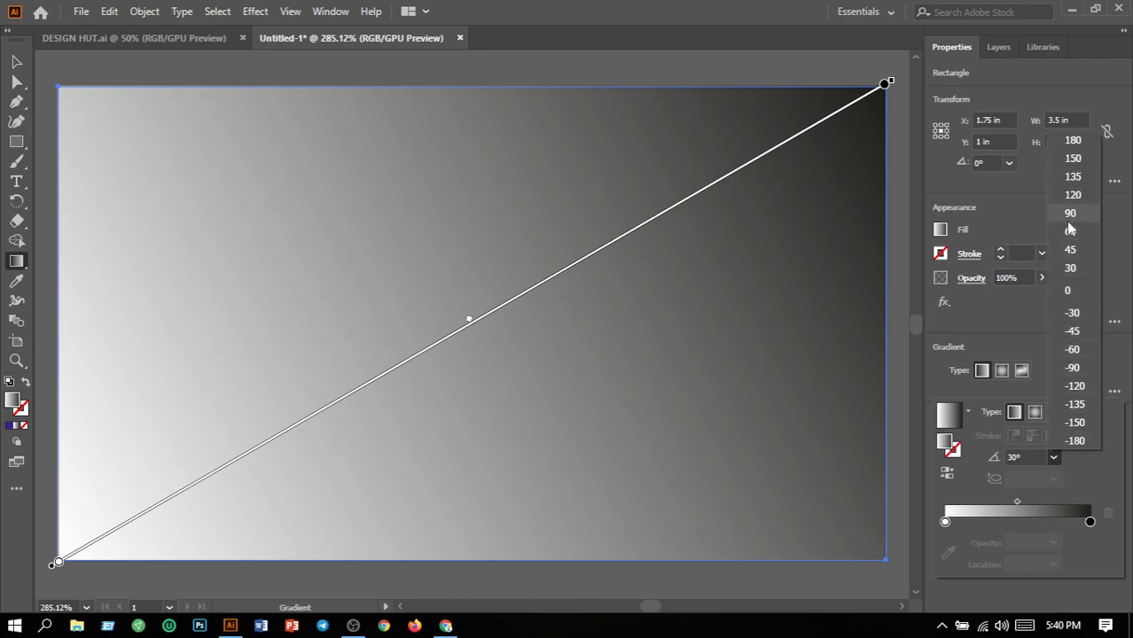
{"action": "left_click", "coordinate": [1073, 140]}
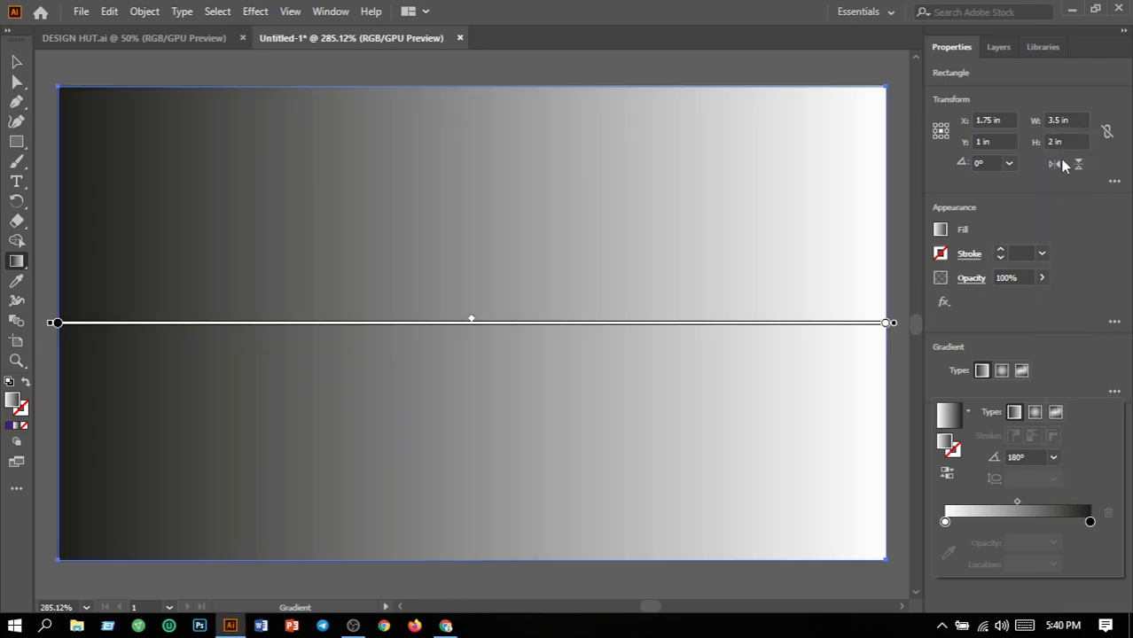
{"action": "left_click", "coordinate": [906, 282]}
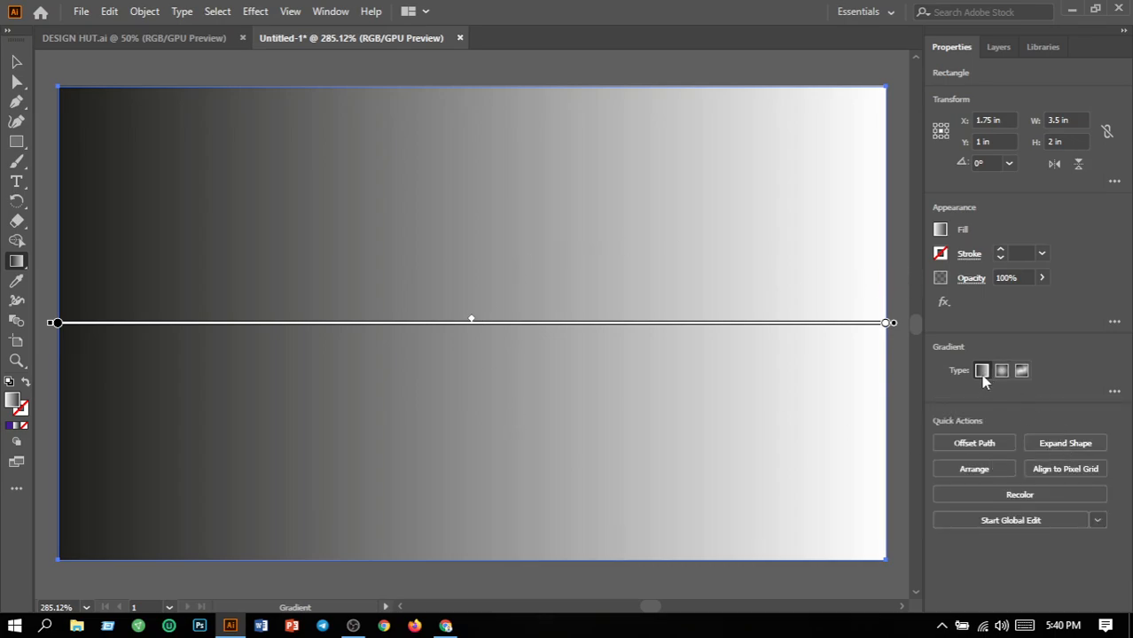
- Change the white stop of the rectangle's gradient to the dark navy blue swatch
{"action": "left_click", "coordinate": [1115, 391]}
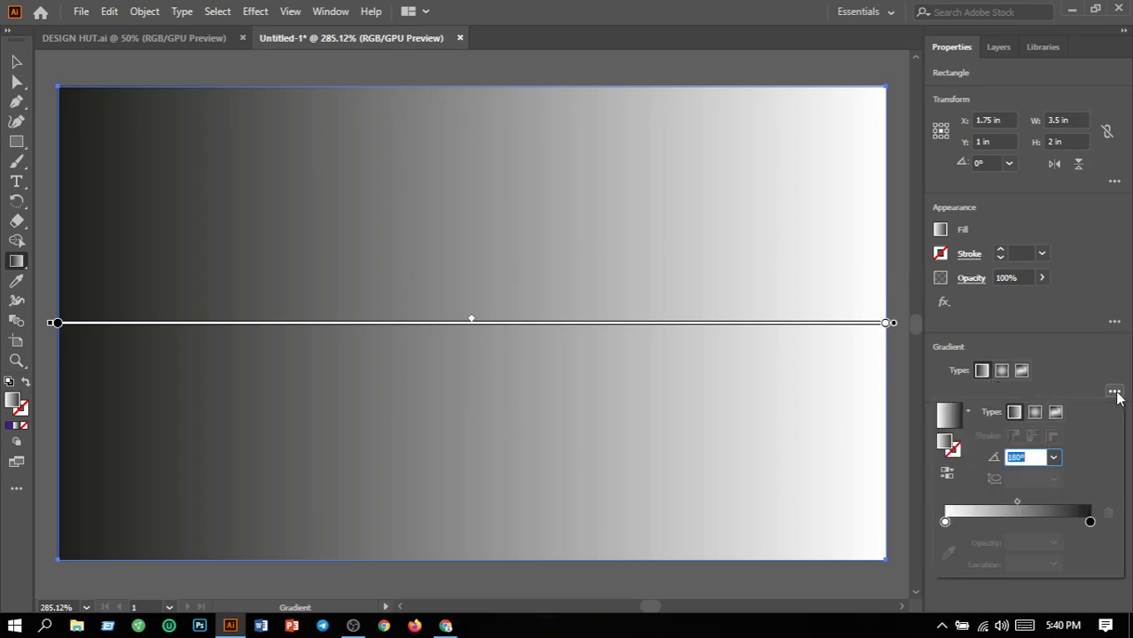
{"action": "double_click", "coordinate": [945, 523]}
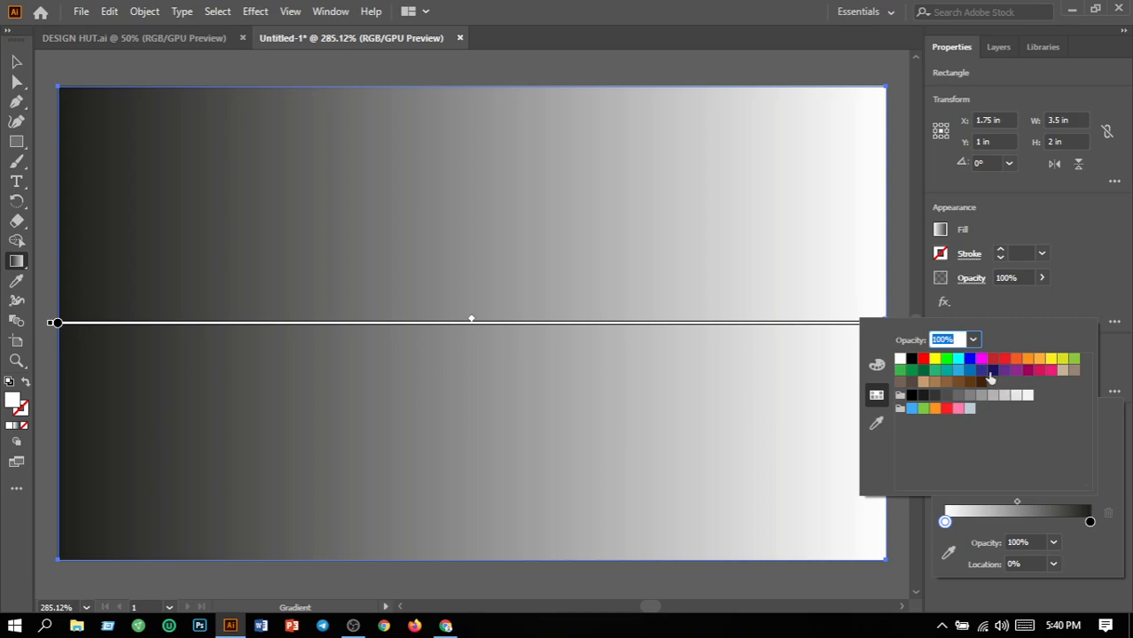
{"action": "left_click", "coordinate": [992, 371]}
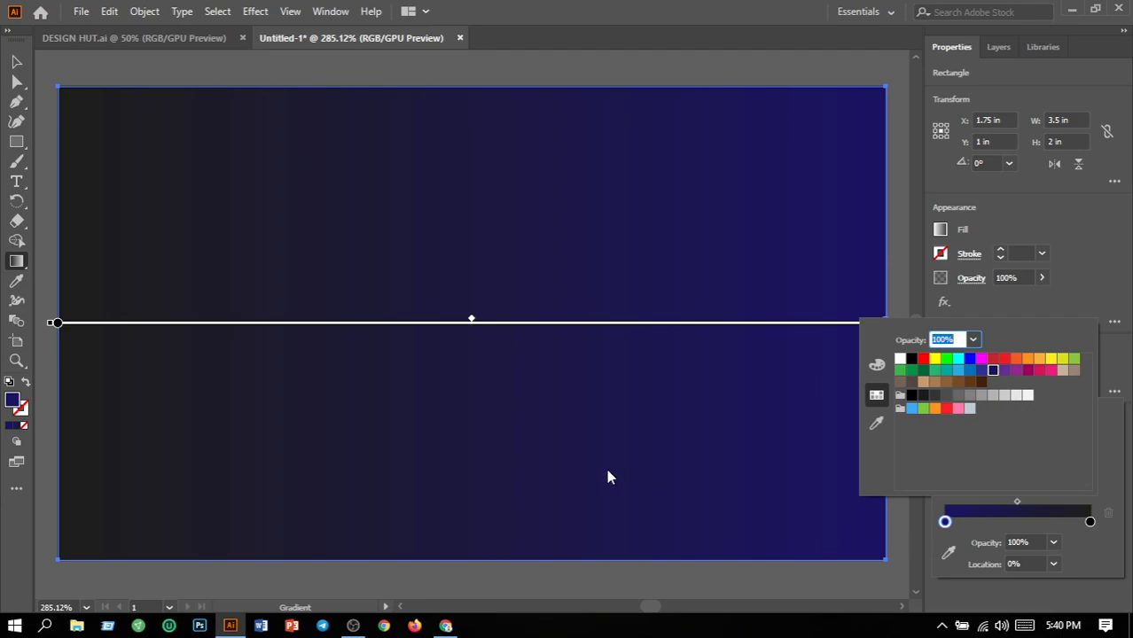
- Close the colour swatches and gradient options, and deselect the gradient rectangle
{"action": "left_click", "coordinate": [902, 530]}
{"action": "left_click", "coordinate": [751, 488]}
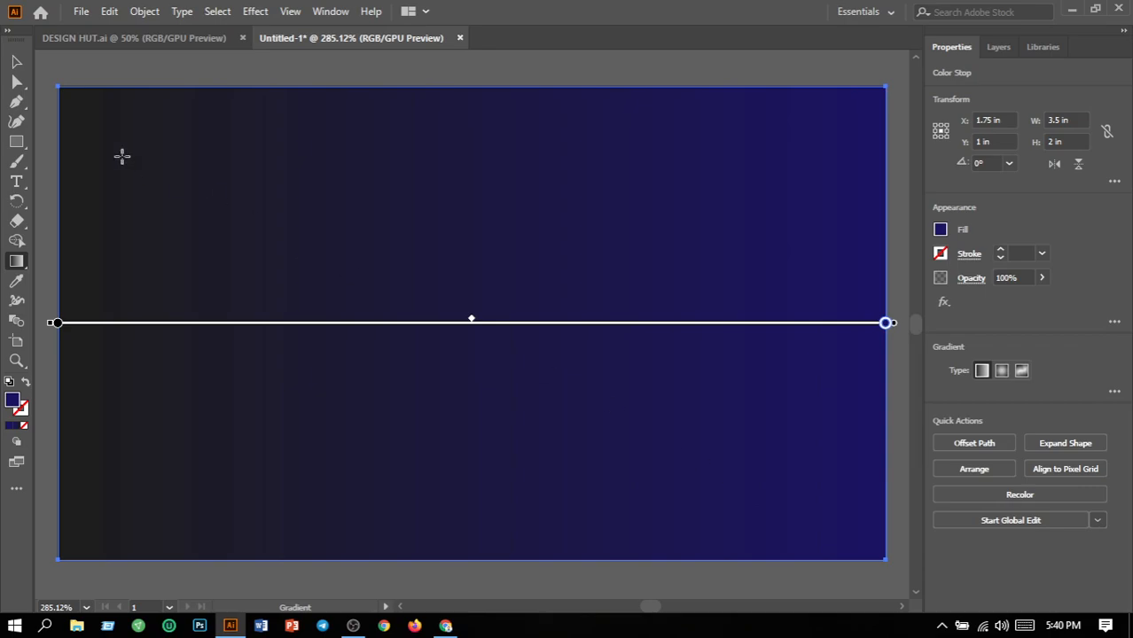
{"action": "left_click", "coordinate": [15, 64]}
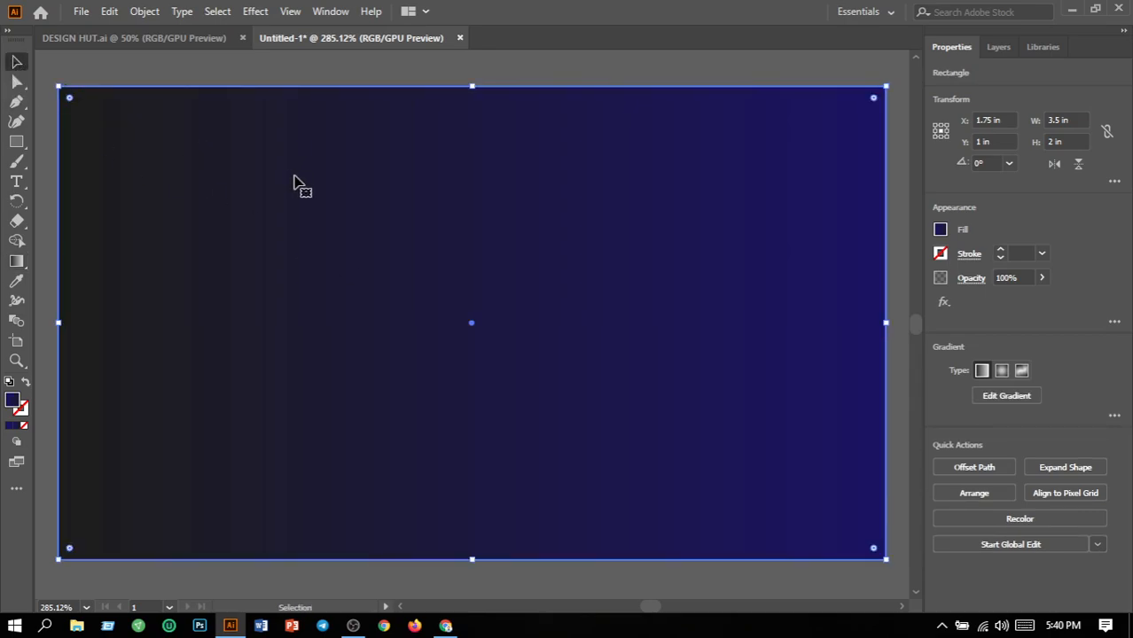
{"action": "left_click", "coordinate": [292, 62]}
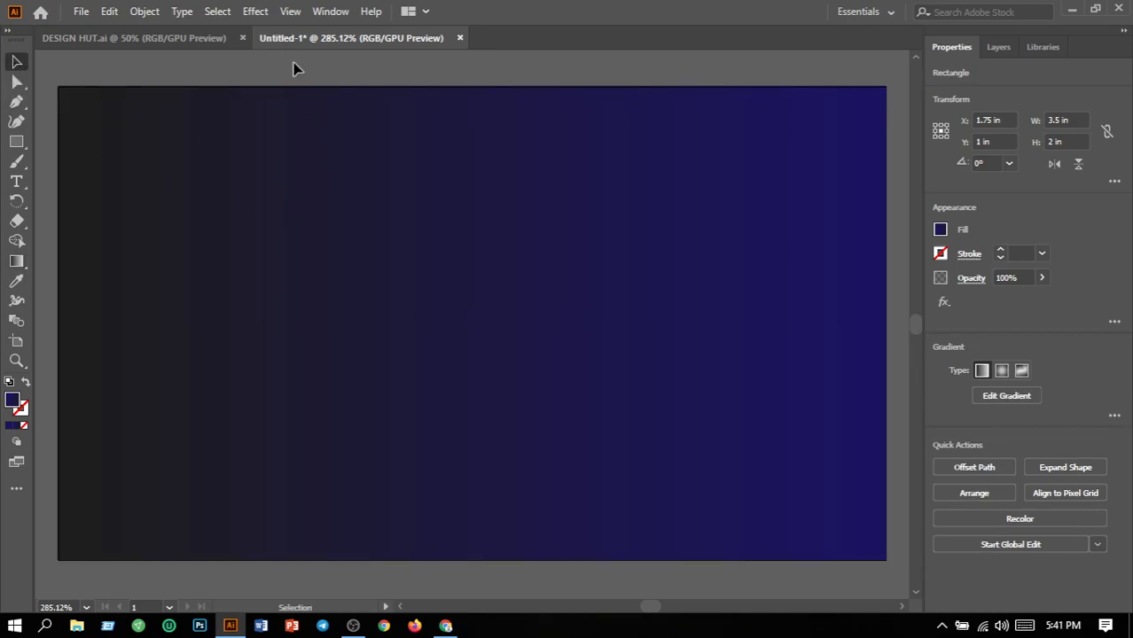
- Select the gradient background rectangle and lock it
{"action": "left_click", "coordinate": [271, 107]}
{"action": "left_click", "coordinate": [142, 11]}
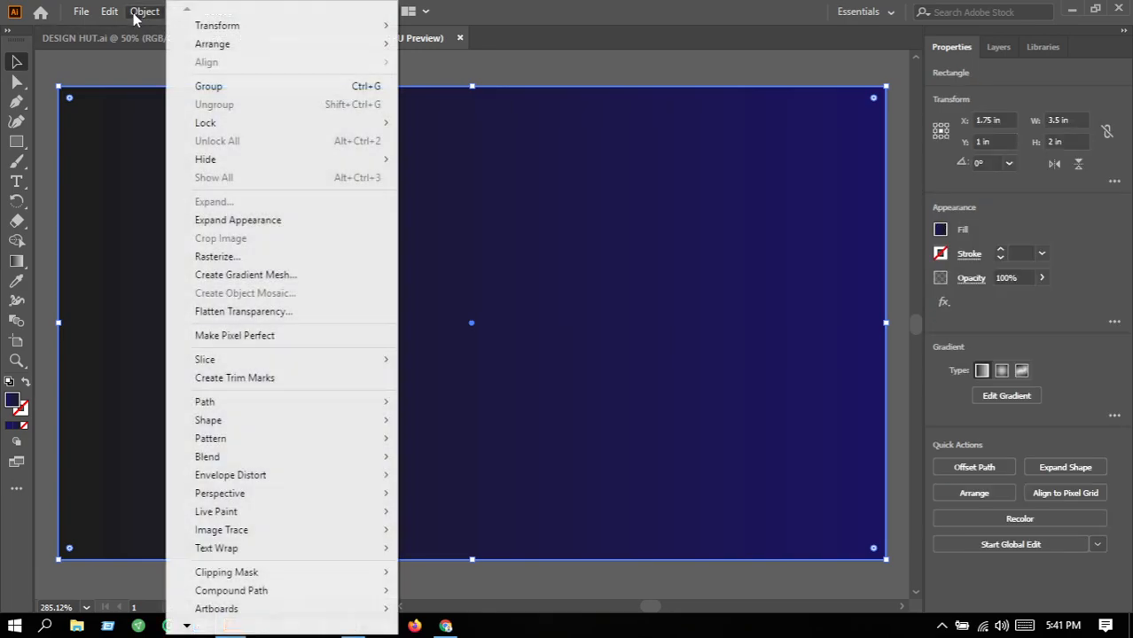
{"action": "mouse_move", "coordinate": [234, 123]}
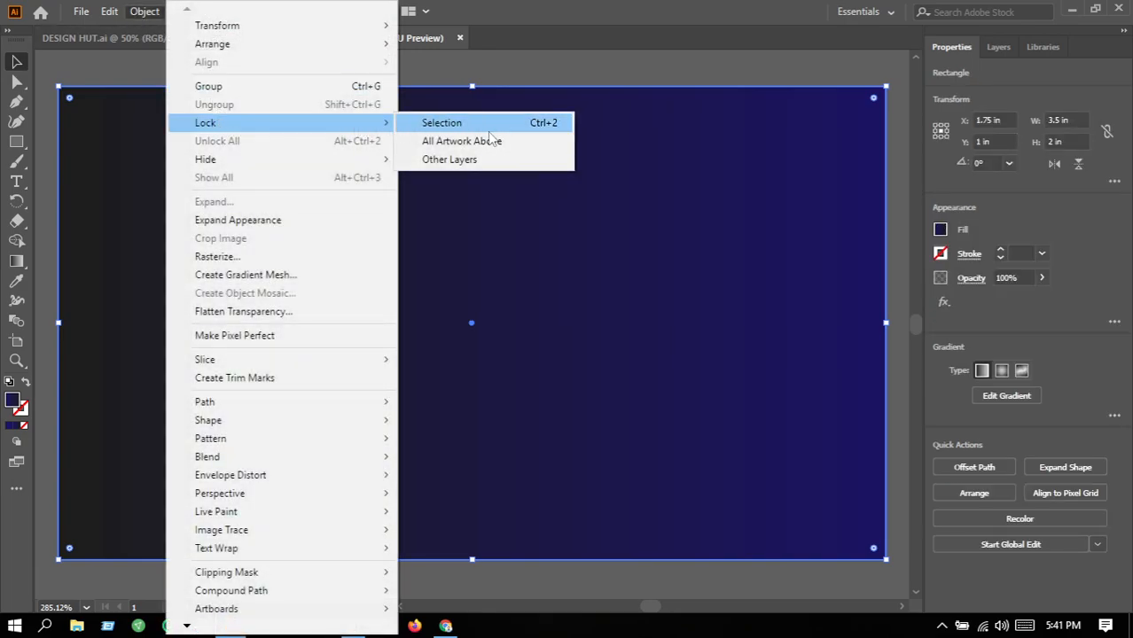
{"action": "left_click", "coordinate": [483, 127]}
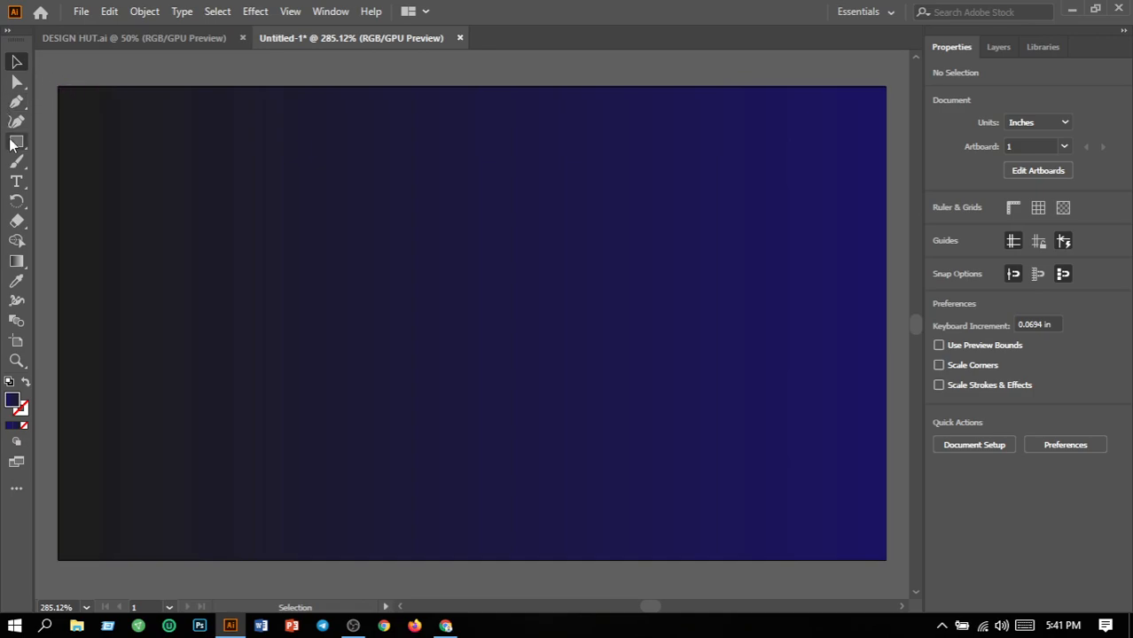
- Try a curved Pen path from the card's top-left corner to its bottom-left corner, and undo it together with the rectangle's lock
{"action": "left_click", "coordinate": [16, 103]}
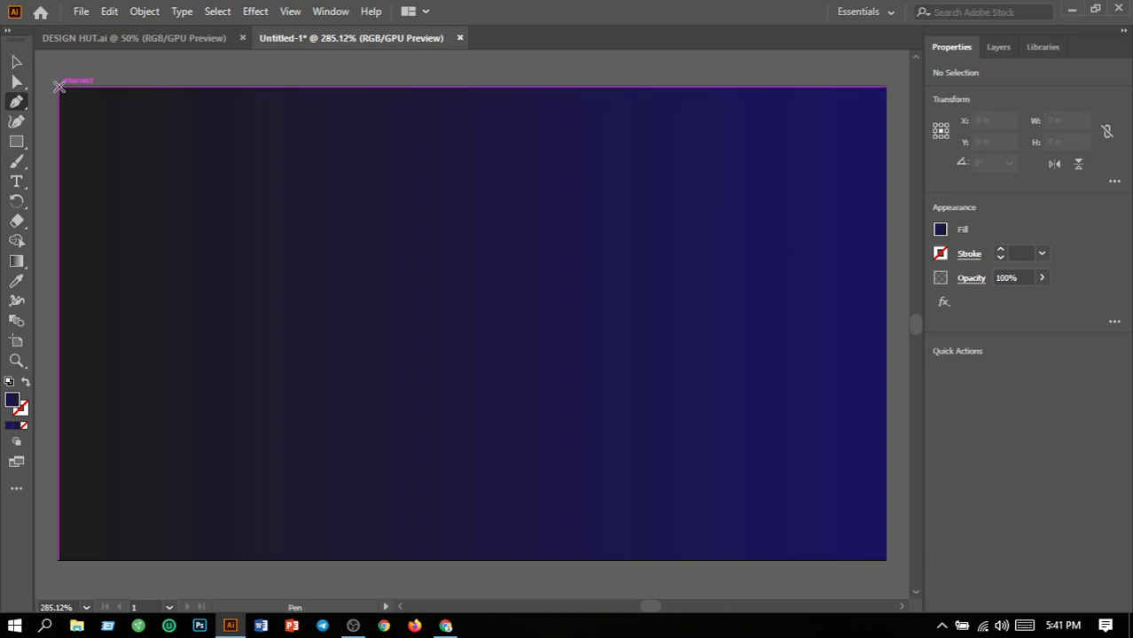
{"action": "left_click", "coordinate": [58, 88]}
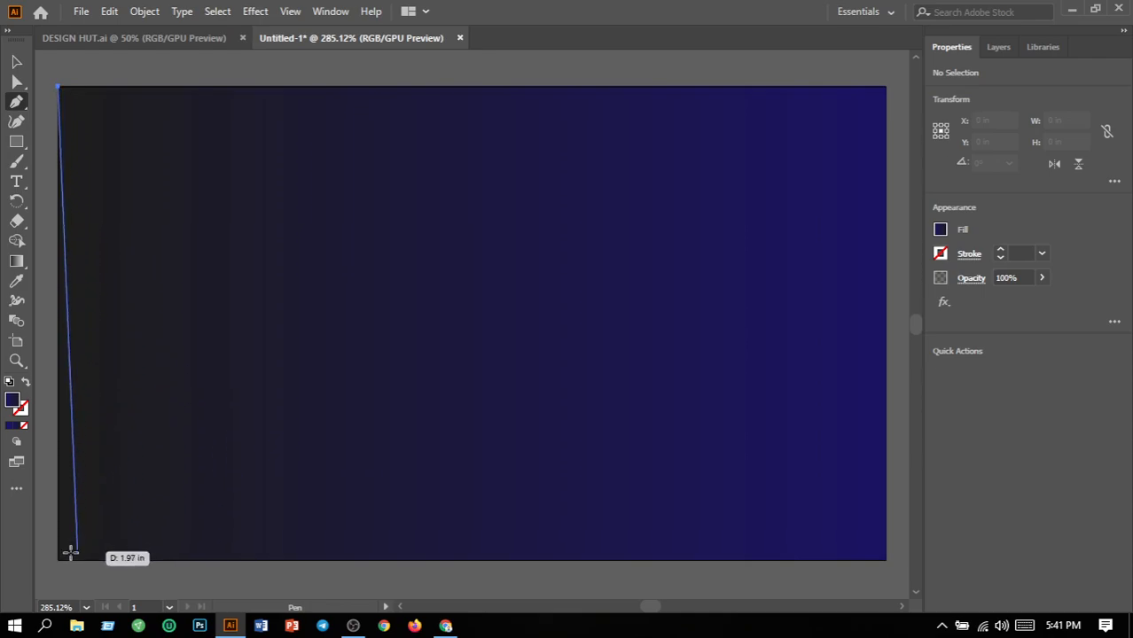
{"action": "left_click_drag", "start_coordinate": [58, 558], "coordinate": [247, 627]}
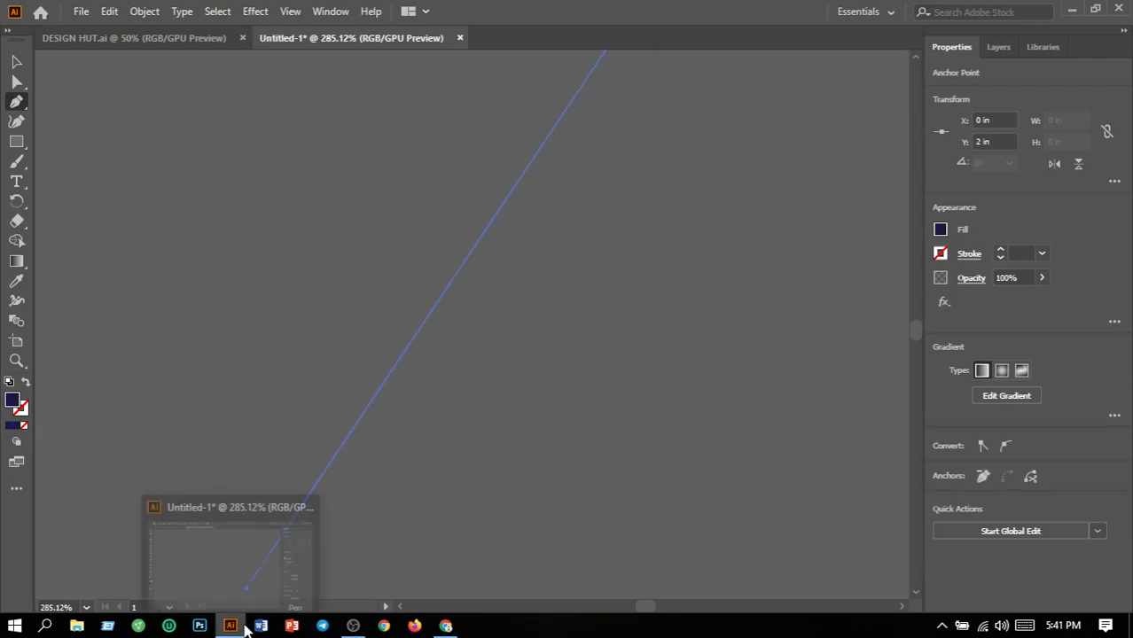
{"action": "key", "text": "ctrl+z"}
{"action": "key", "text": "ctrl+z"}
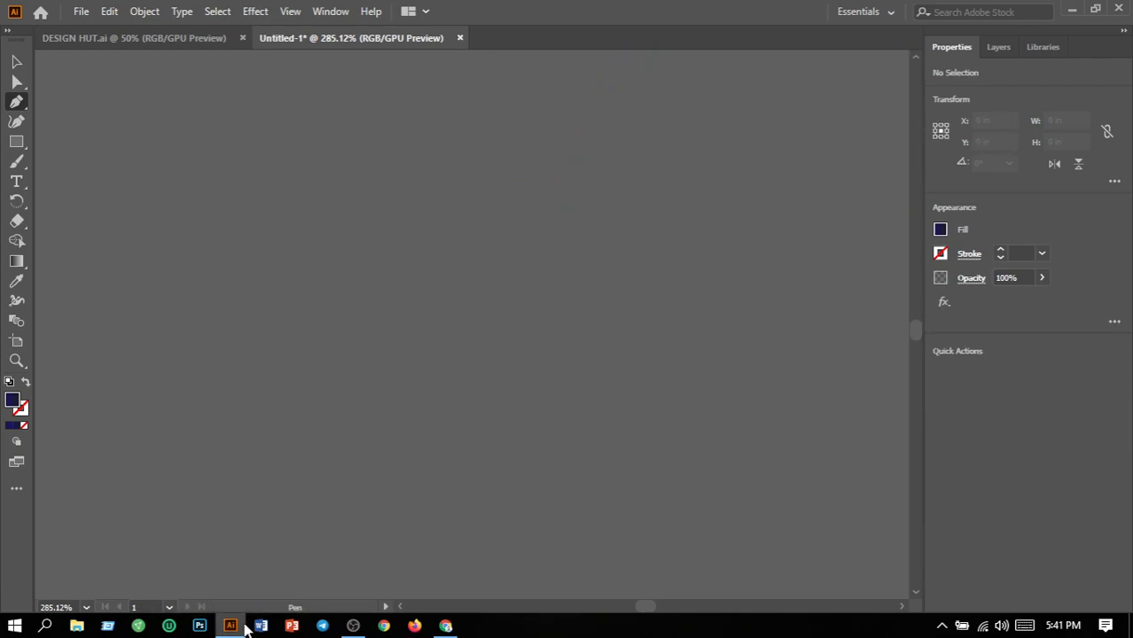
{"action": "key", "text": "ctrl+z"}
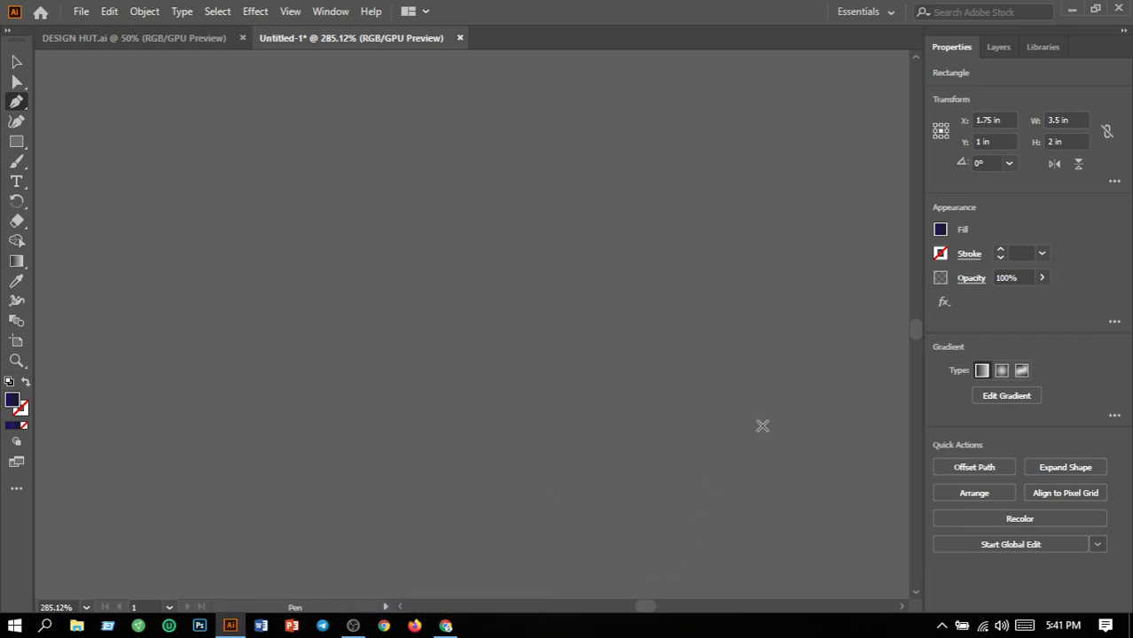
- Nudge the gradient rectangle down past the artboard and back up to Y 1 in
{"action": "scroll", "coordinate": [914, 334], "scroll_direction": "down", "scroll_amount": 5}
{"action": "left_click_drag", "start_coordinate": [919, 336], "coordinate": [918, 336]}
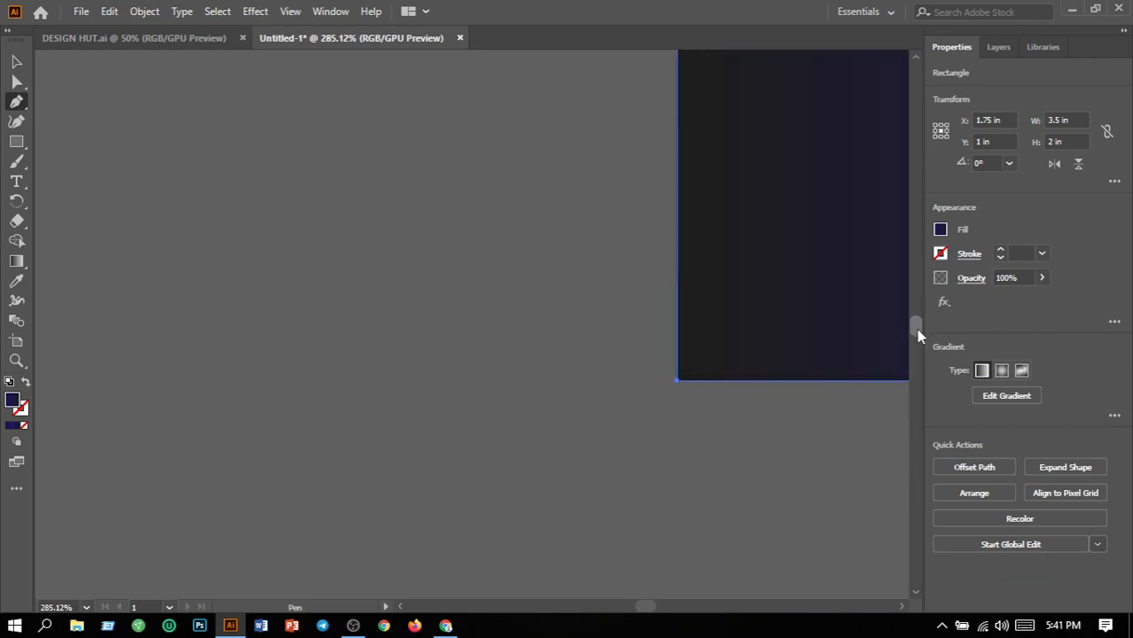
{"action": "key", "text": "Down"}
{"action": "key", "text": "Down"}
{"action": "key", "text": "Down"}
{"action": "key", "text": "Down"}
{"action": "key", "text": "Down"}
{"action": "key", "text": "Down"}
{"action": "key", "text": "Down"}
{"action": "key", "text": "Down"}
{"action": "key", "text": "Down"}
{"action": "key", "text": "Down"}
{"action": "key", "text": "Down"}
{"action": "key", "text": "Down"}
{"action": "key", "text": "Down"}
{"action": "key", "text": "Down"}
{"action": "key", "text": "Down"}
{"action": "key", "text": "Down"}
{"action": "key", "text": "Down"}
{"action": "key", "text": "Down"}
{"action": "key", "text": "Down"}
{"action": "key", "text": "Down"}
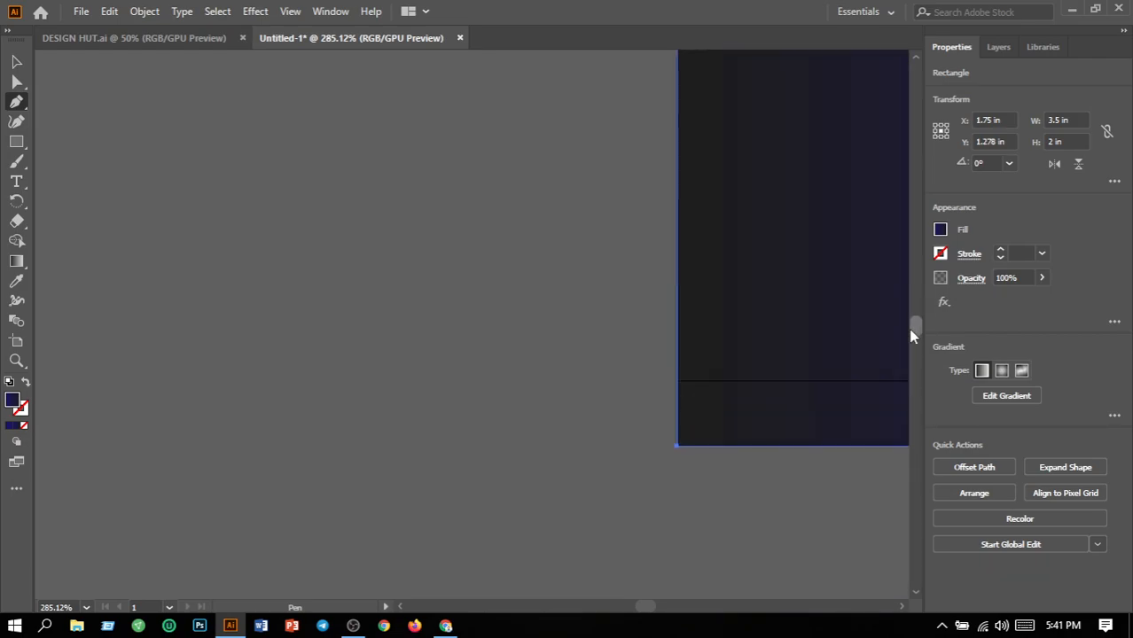
{"action": "key", "text": "shift+Down"}
{"action": "key", "text": "shift+Down"}
{"action": "key", "text": "shift+Down"}
{"action": "key", "text": "shift+Down"}
{"action": "key", "text": "shift+Down"}
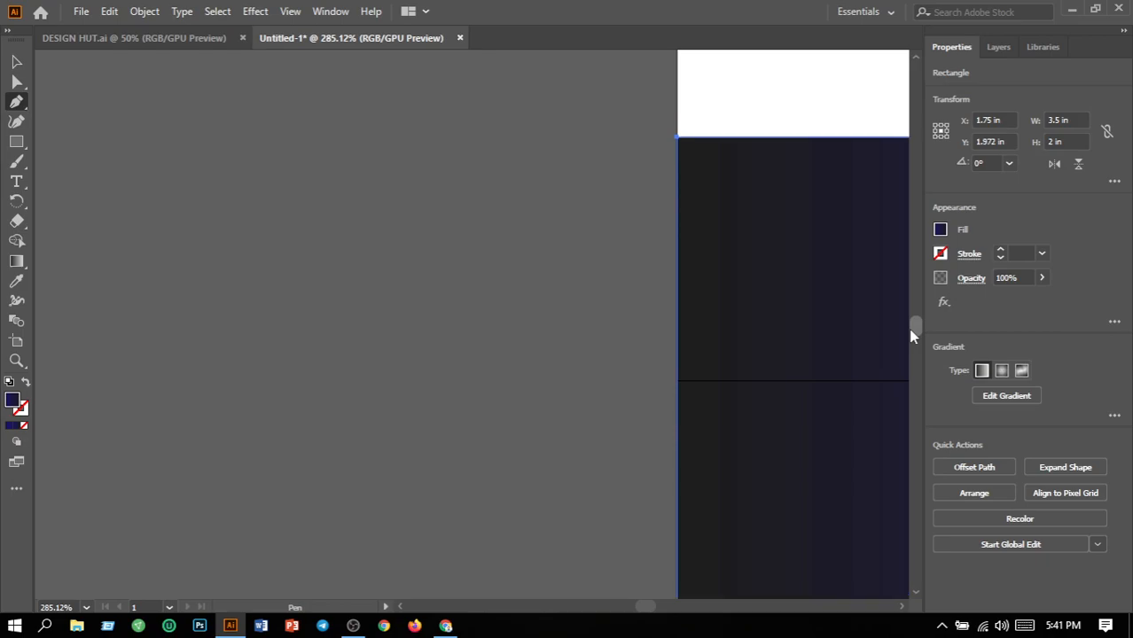
{"action": "key", "text": "Up"}
{"action": "key", "text": "Up"}
{"action": "key", "text": "Up"}
{"action": "key", "text": "Up"}
{"action": "key", "text": "Up"}
{"action": "key", "text": "Up"}
{"action": "key", "text": "Up"}
{"action": "key", "text": "Up"}
{"action": "key", "text": "Up"}
{"action": "key", "text": "Up"}
{"action": "key", "text": "Up"}
{"action": "key", "text": "Up"}
{"action": "key", "text": "Up"}
{"action": "key", "text": "Up"}
{"action": "key", "text": "Up"}
{"action": "key", "text": "Up"}
{"action": "key", "text": "Up"}
{"action": "key", "text": "Up"}
{"action": "key", "text": "Up"}
{"action": "key", "text": "Up"}
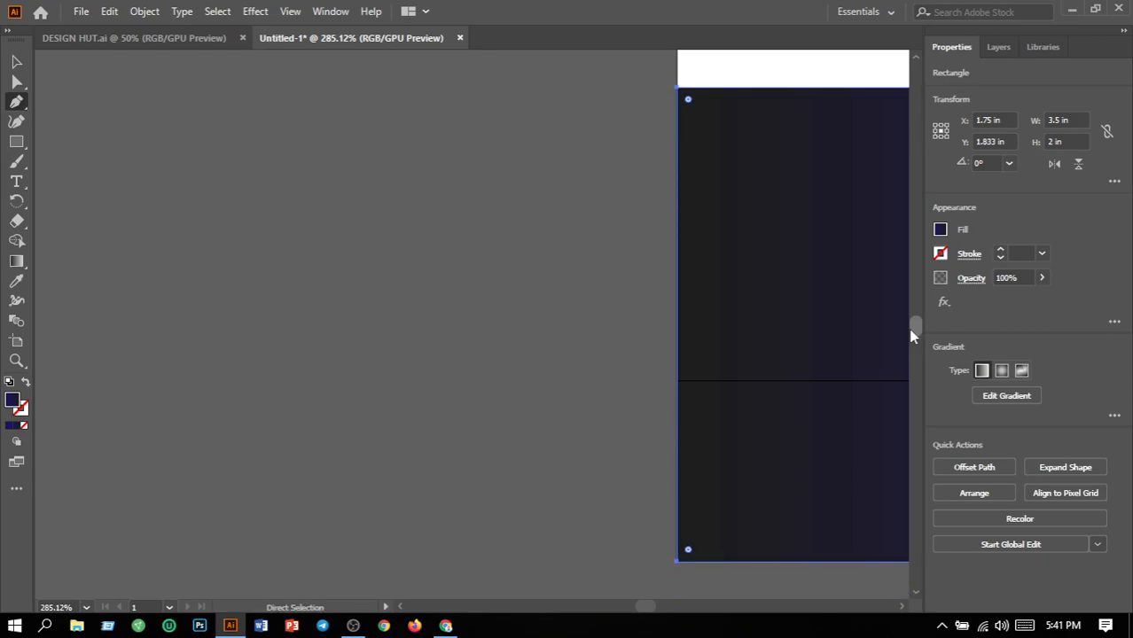
{"action": "key", "text": "Up"}
{"action": "key", "text": "Up"}
{"action": "key", "text": "Up"}
{"action": "key", "text": "Up"}
{"action": "key", "text": "Up"}
{"action": "key", "text": "Up"}
{"action": "key", "text": "Up"}
{"action": "key", "text": "Up"}
{"action": "key", "text": "Up"}
{"action": "key", "text": "Up"}
{"action": "key", "text": "Up"}
{"action": "key", "text": "Up"}
{"action": "key", "text": "Up"}
{"action": "key", "text": "Up"}
{"action": "key", "text": "Up"}
{"action": "key", "text": "Up"}
{"action": "key", "text": "Up"}
{"action": "key", "text": "Up"}
{"action": "key", "text": "Up"}
{"action": "key", "text": "Up"}
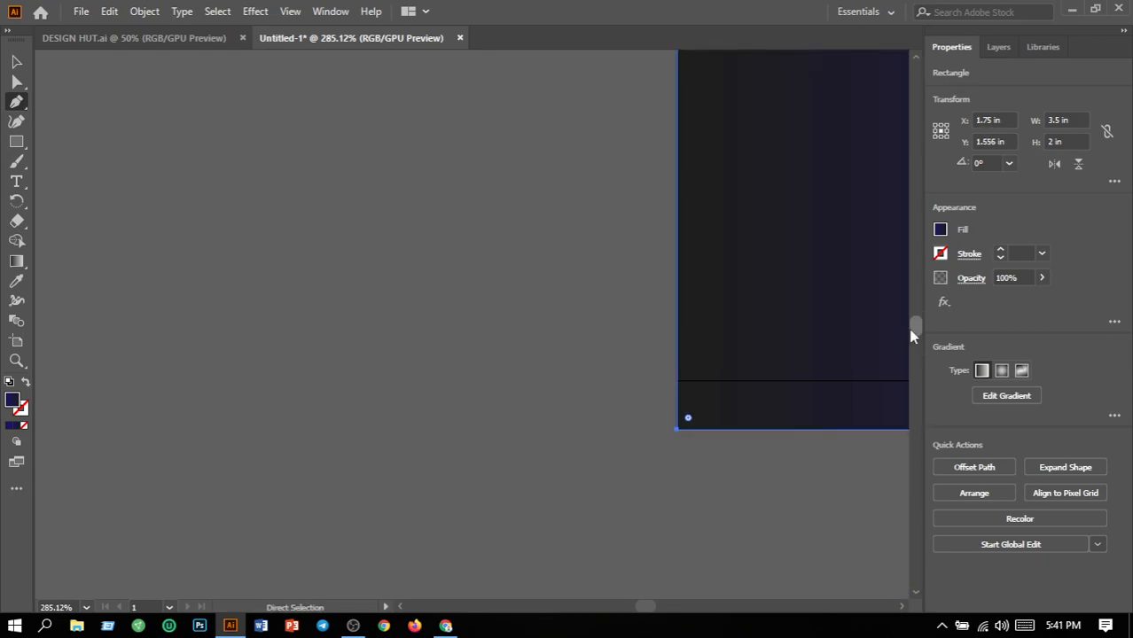
{"action": "key", "text": "Up"}
{"action": "key", "text": "Up"}
{"action": "key", "text": "Up"}
{"action": "key", "text": "Up"}
{"action": "key", "text": "Up"}
{"action": "key", "text": "Up"}
{"action": "key", "text": "Up"}
{"action": "key", "text": "Up"}
{"action": "key", "text": "Up"}
{"action": "key", "text": "Up"}
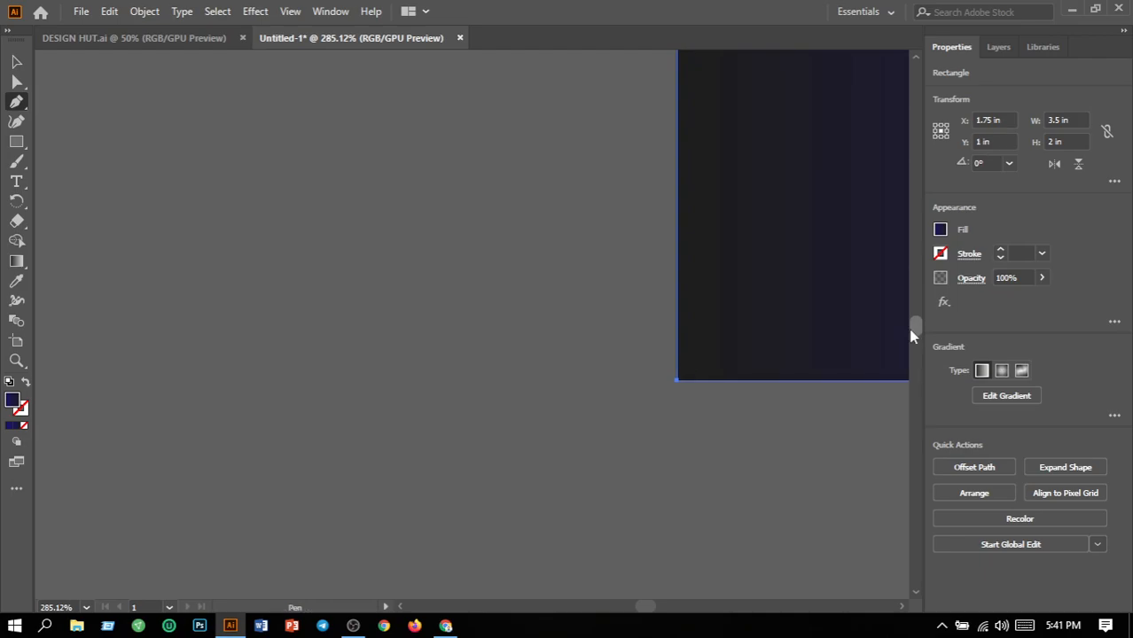
- Lock the selected gradient background rectangle
{"action": "left_click", "coordinate": [16, 62]}
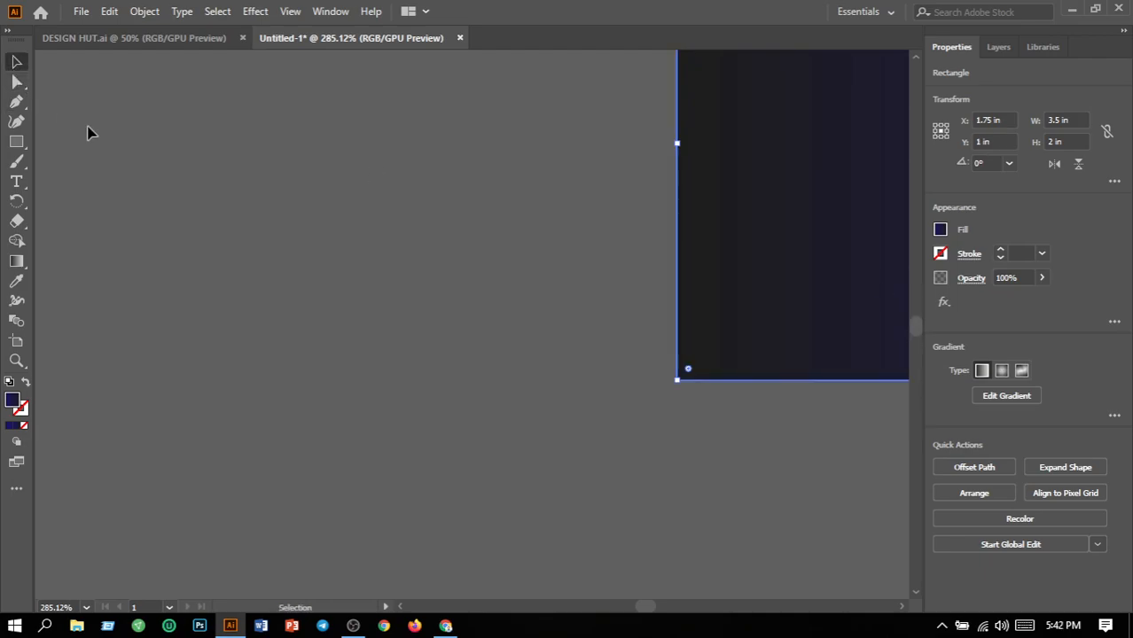
{"action": "left_click_drag", "start_coordinate": [651, 611], "coordinate": [653, 608]}
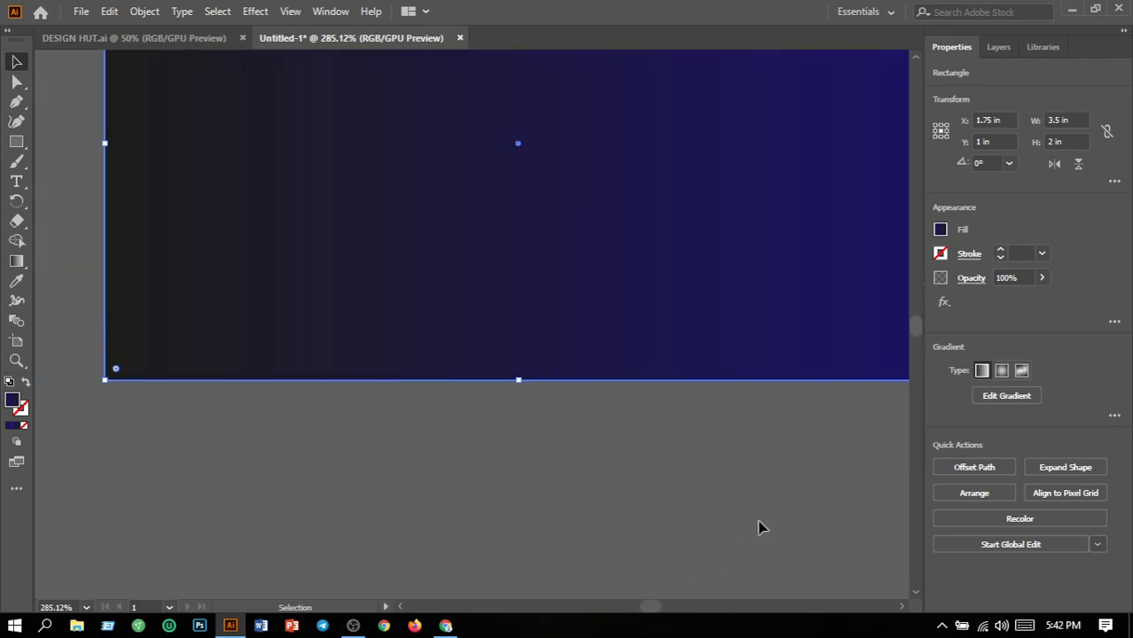
{"action": "left_click_drag", "start_coordinate": [913, 326], "coordinate": [913, 323]}
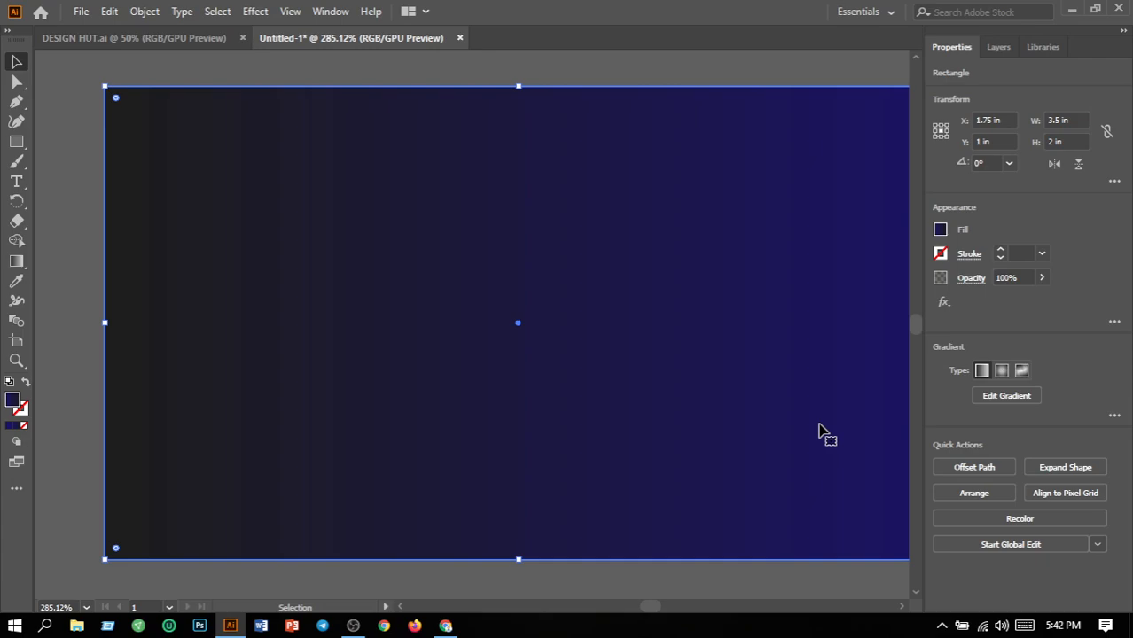
{"action": "left_click", "coordinate": [111, 13]}
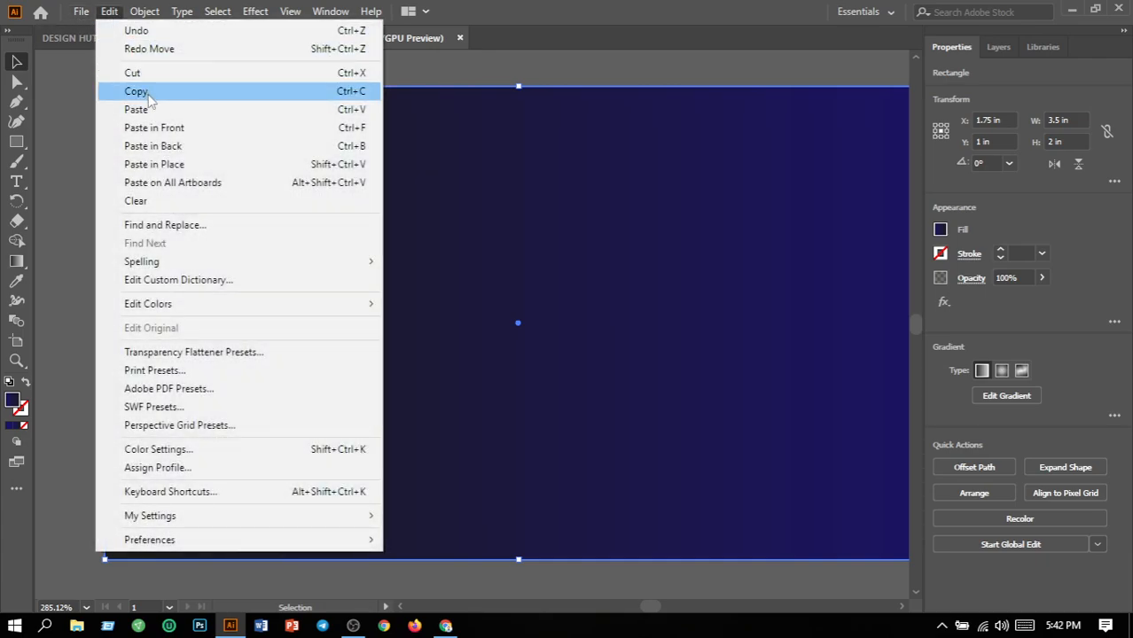
{"action": "mouse_move", "coordinate": [149, 16]}
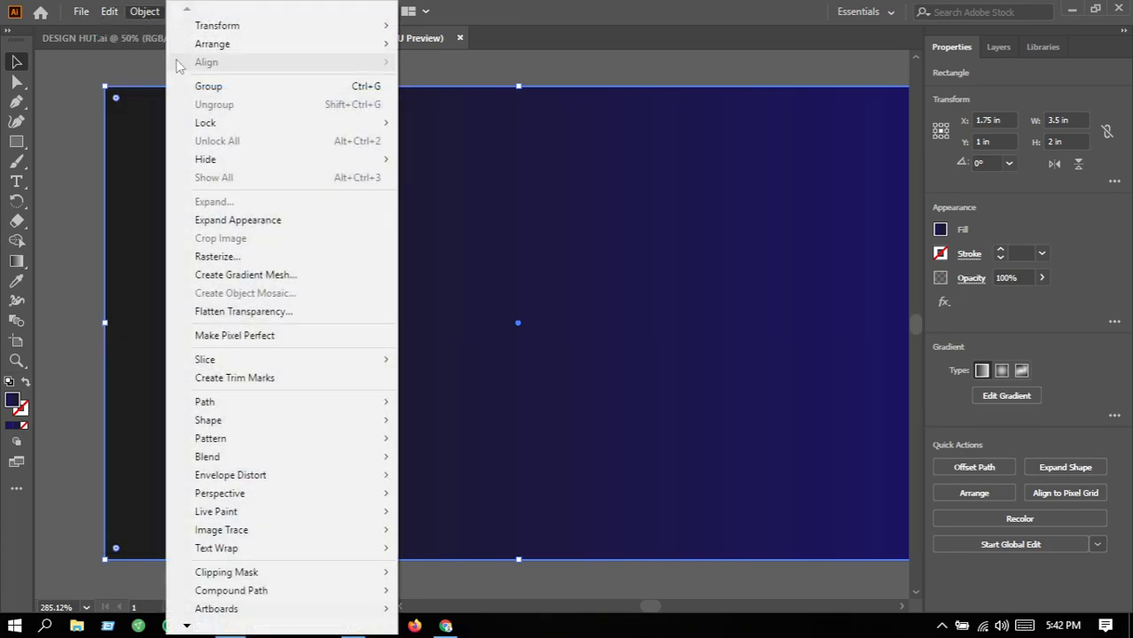
{"action": "mouse_move", "coordinate": [302, 132]}
{"action": "left_click", "coordinate": [434, 124]}
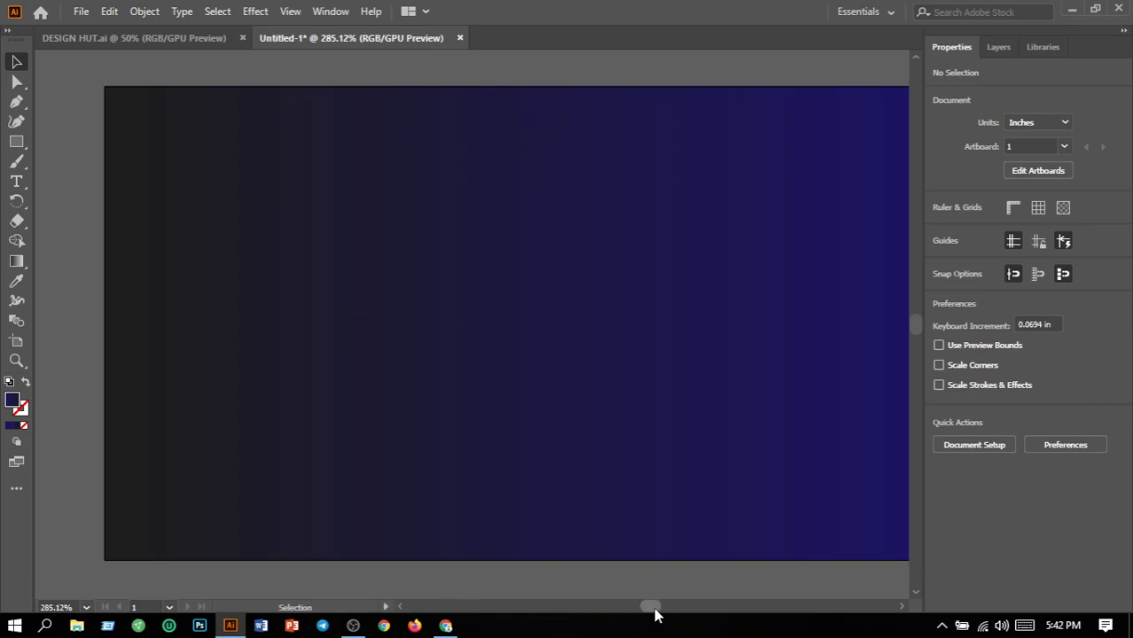
- Draw a gradient-filled shape with the Pen tool from the card's top-left to bottom-left corner, bulging right into the card, and deselect it
{"action": "left_click_drag", "start_coordinate": [656, 608], "coordinate": [654, 611]}
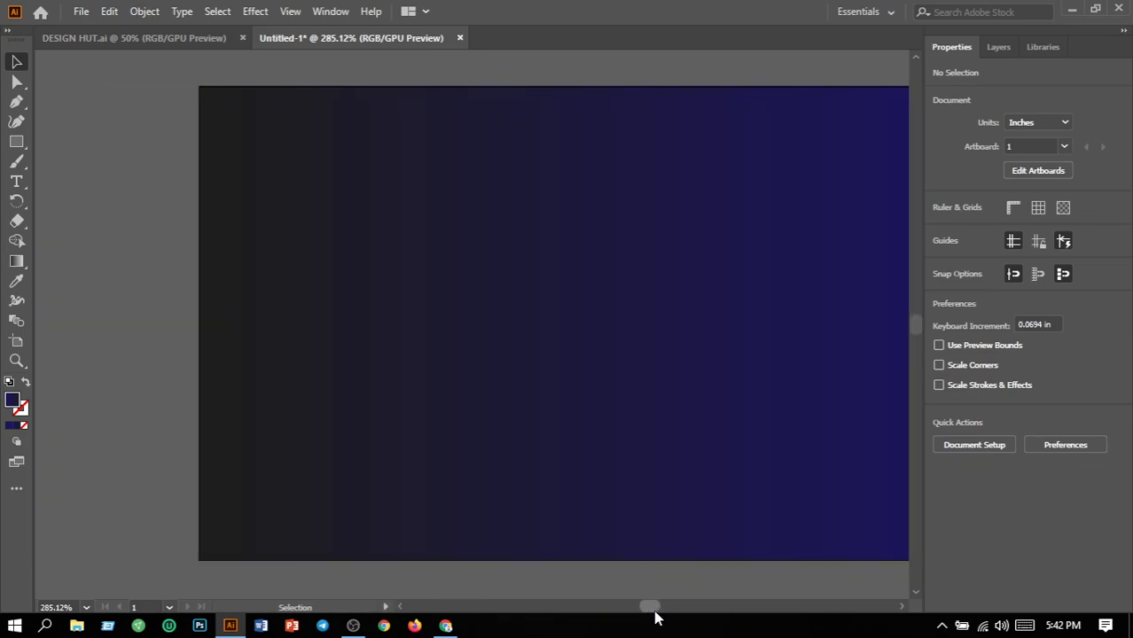
{"action": "key", "text": "a"}
{"action": "key", "text": "v"}
{"action": "key", "text": "ctrl+minus"}
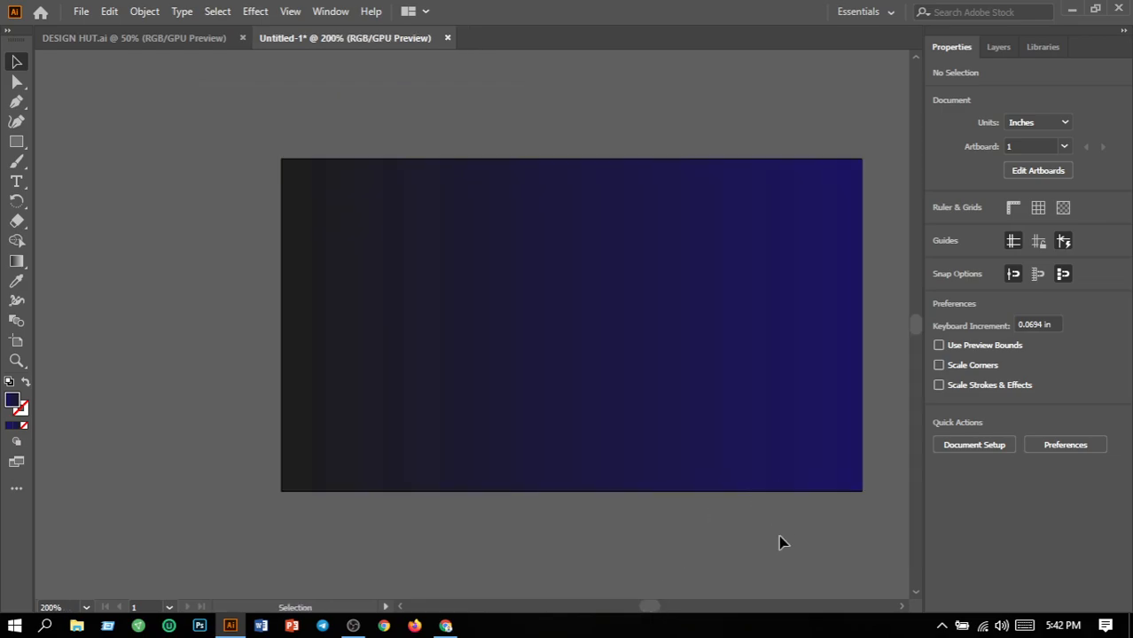
{"action": "scroll", "coordinate": [650, 612], "scroll_direction": "right", "scroll_amount": 3}
{"action": "scroll", "coordinate": [651, 610], "scroll_direction": "left", "scroll_amount": 1}
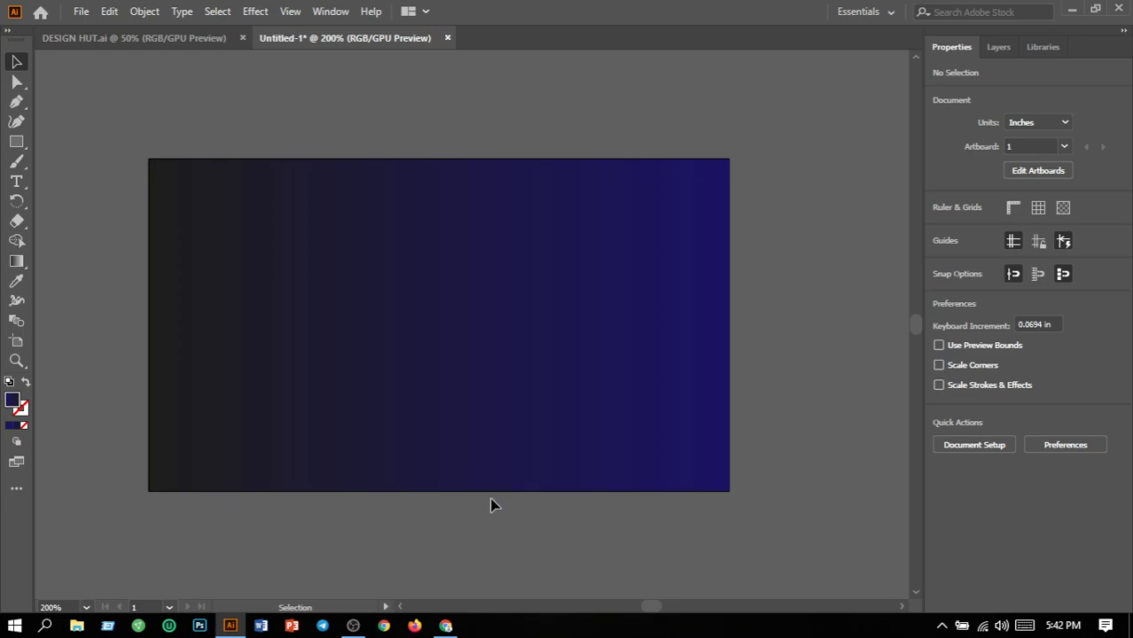
{"action": "key", "text": "ctrl+minus"}
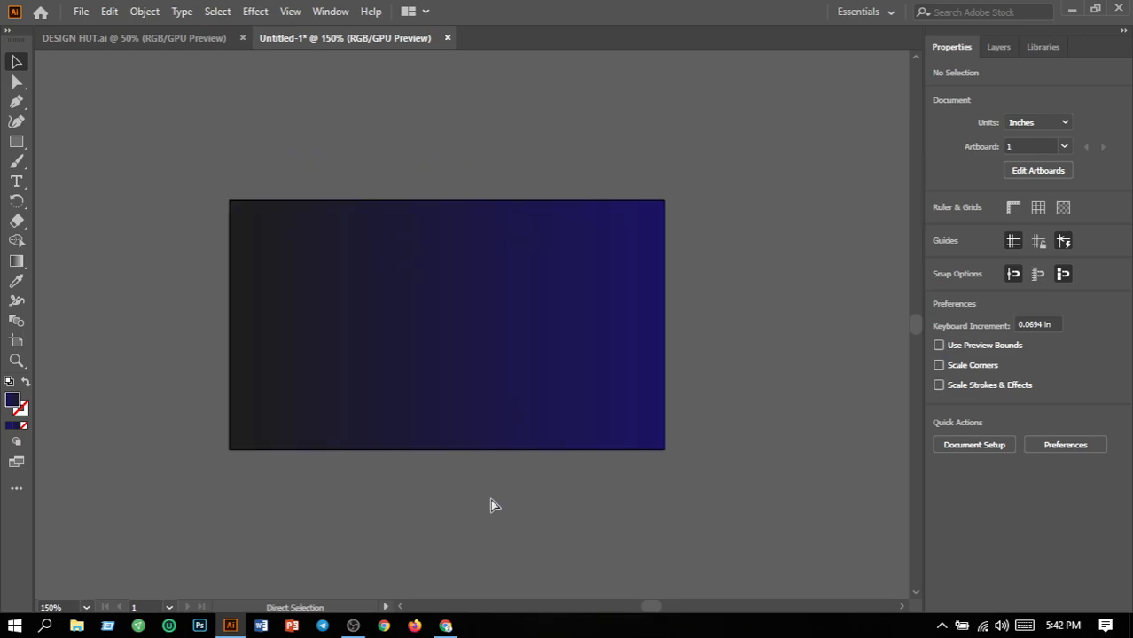
{"action": "key", "text": "ctrl+minus"}
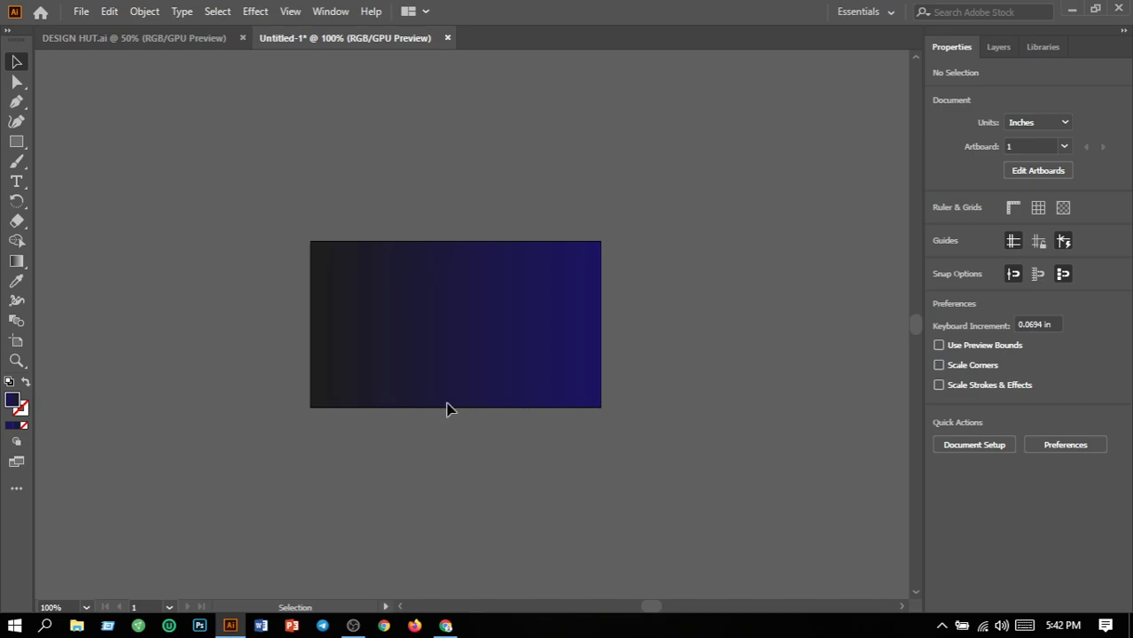
{"action": "left_click", "coordinate": [18, 105]}
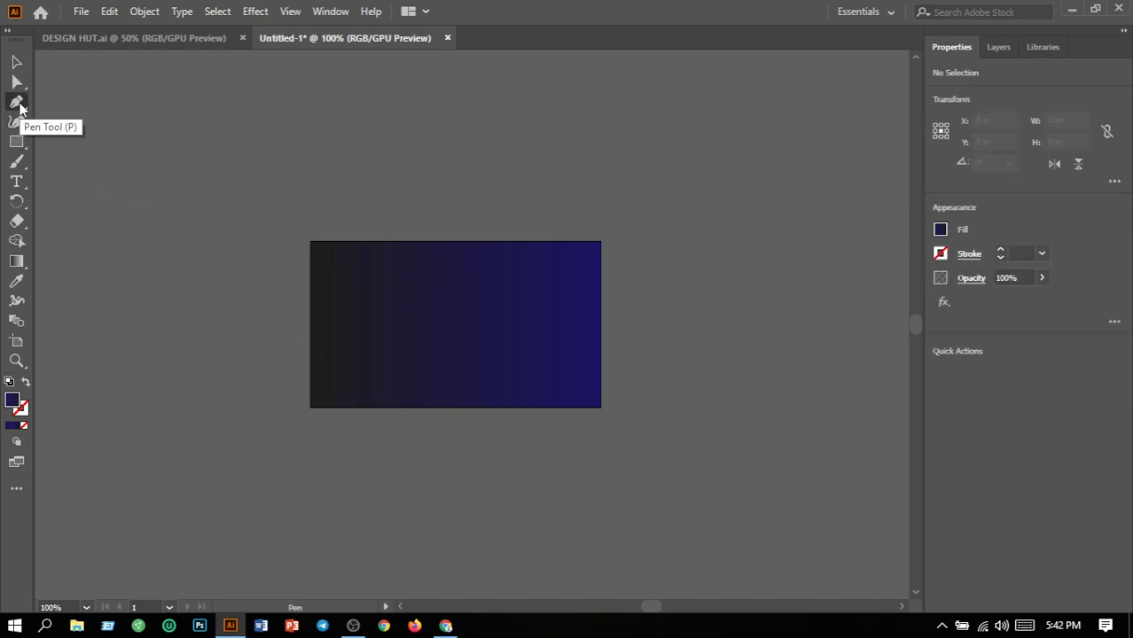
{"action": "left_click", "coordinate": [311, 241]}
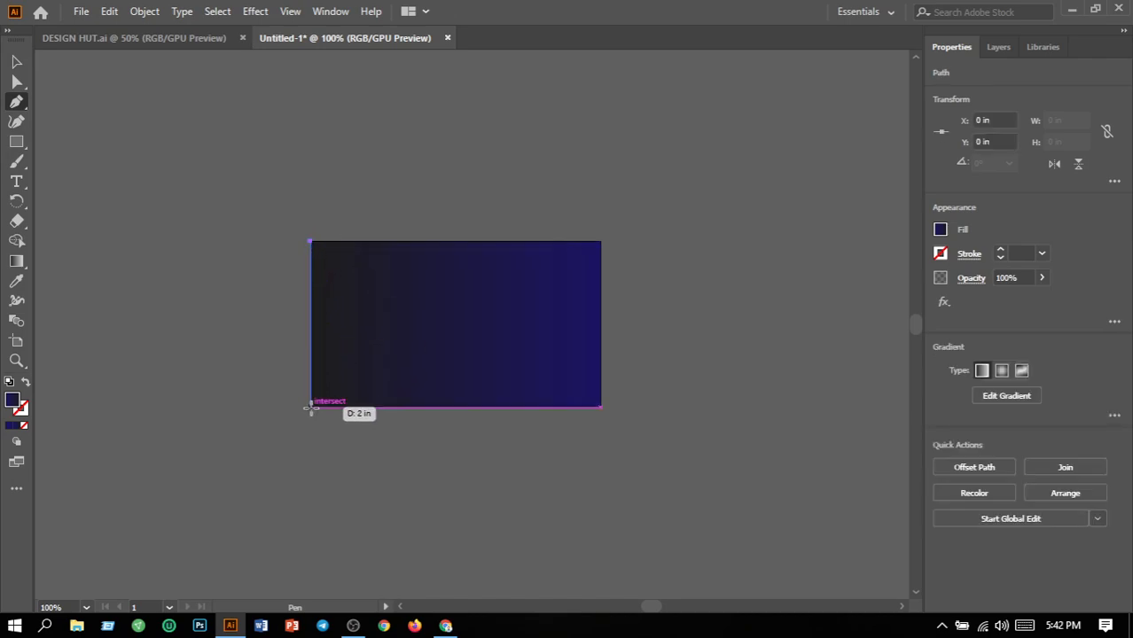
{"action": "left_click_drag", "start_coordinate": [310, 407], "coordinate": [180, 500]}
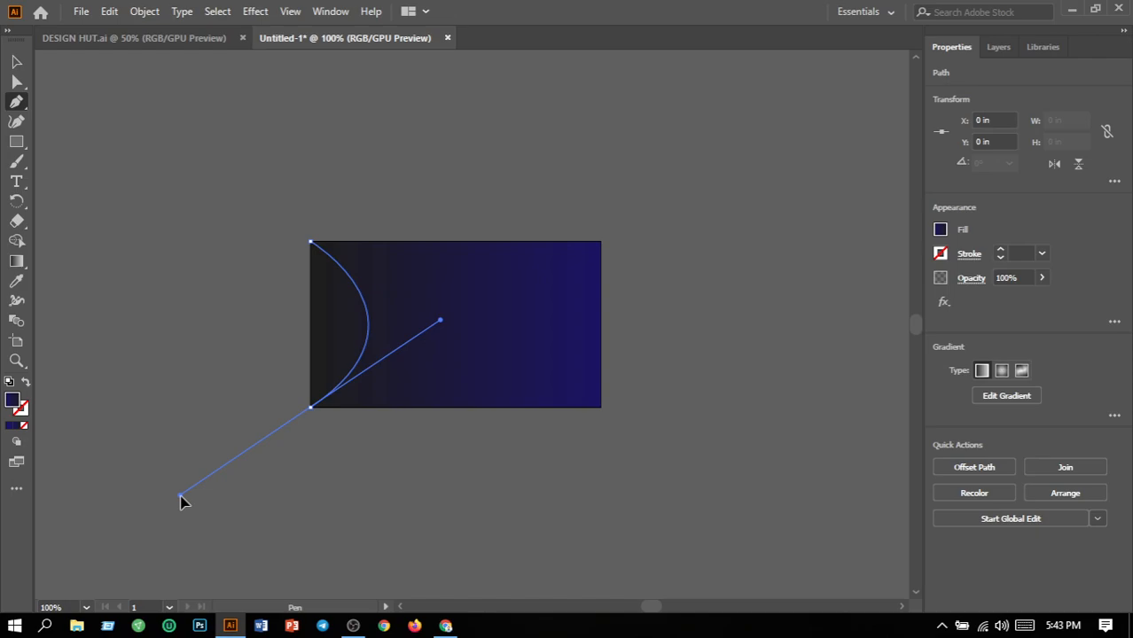
{"action": "left_click_drag", "start_coordinate": [180, 500], "coordinate": [154, 494]}
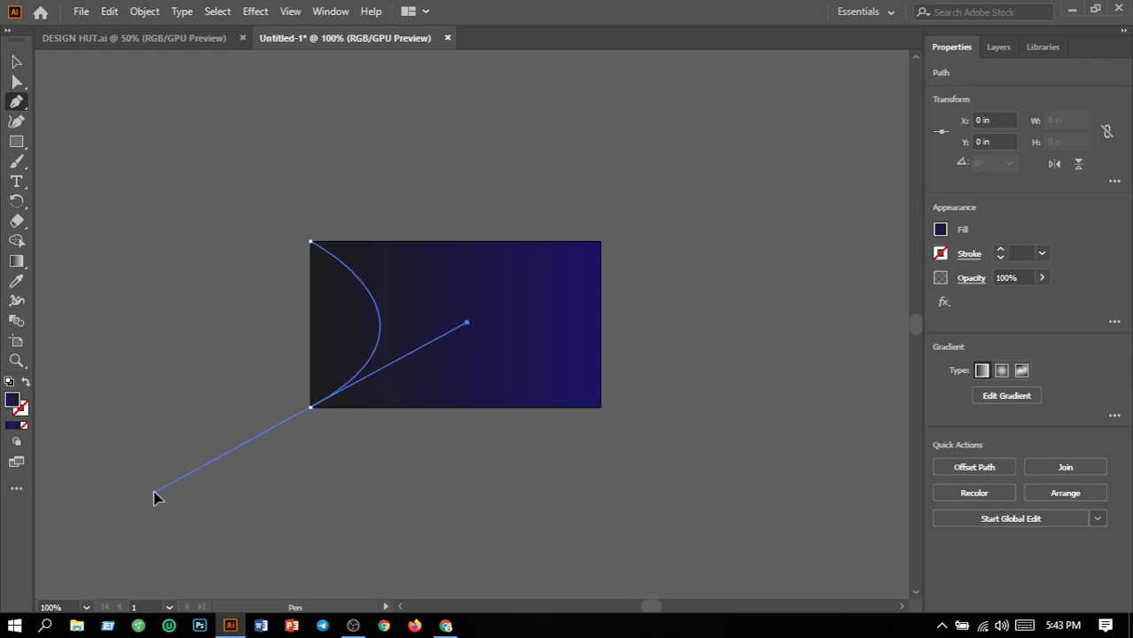
{"action": "left_click_drag", "start_coordinate": [153, 498], "coordinate": [154, 490]}
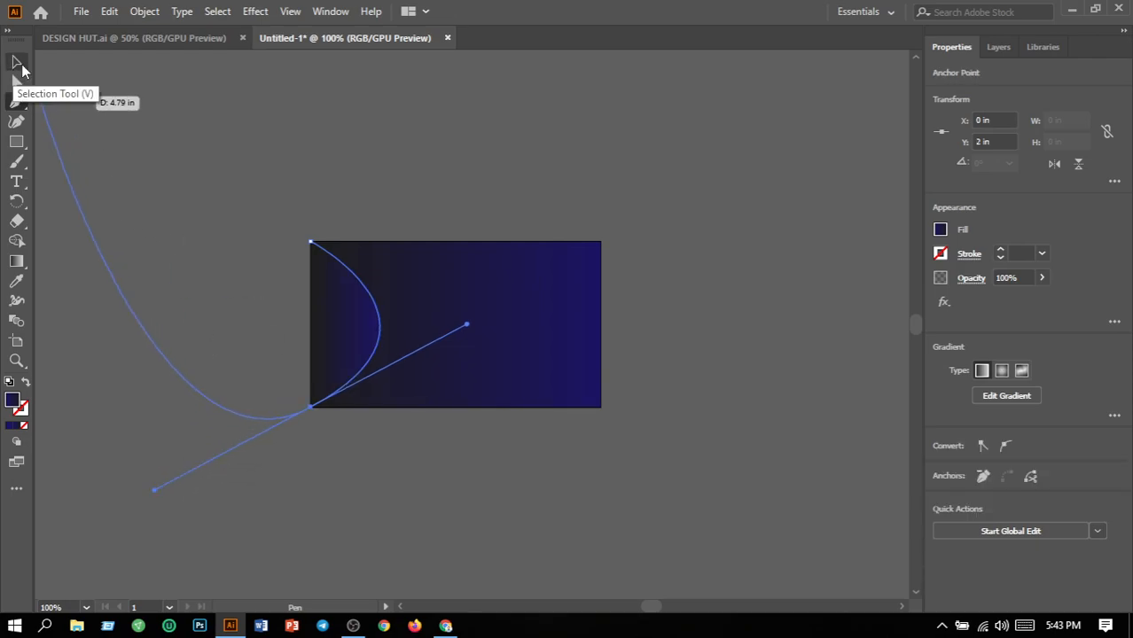
{"action": "left_click", "coordinate": [20, 64]}
{"action": "left_click", "coordinate": [245, 348]}
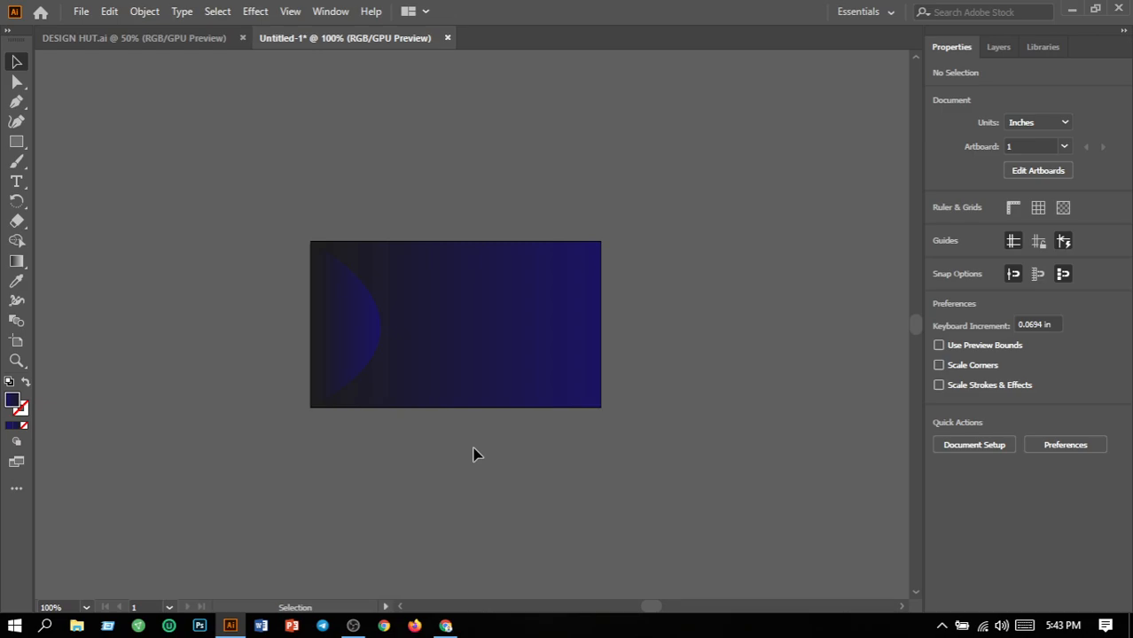
{"action": "key", "text": "ctrl+equal"}
{"action": "key", "text": "ctrl+equal"}
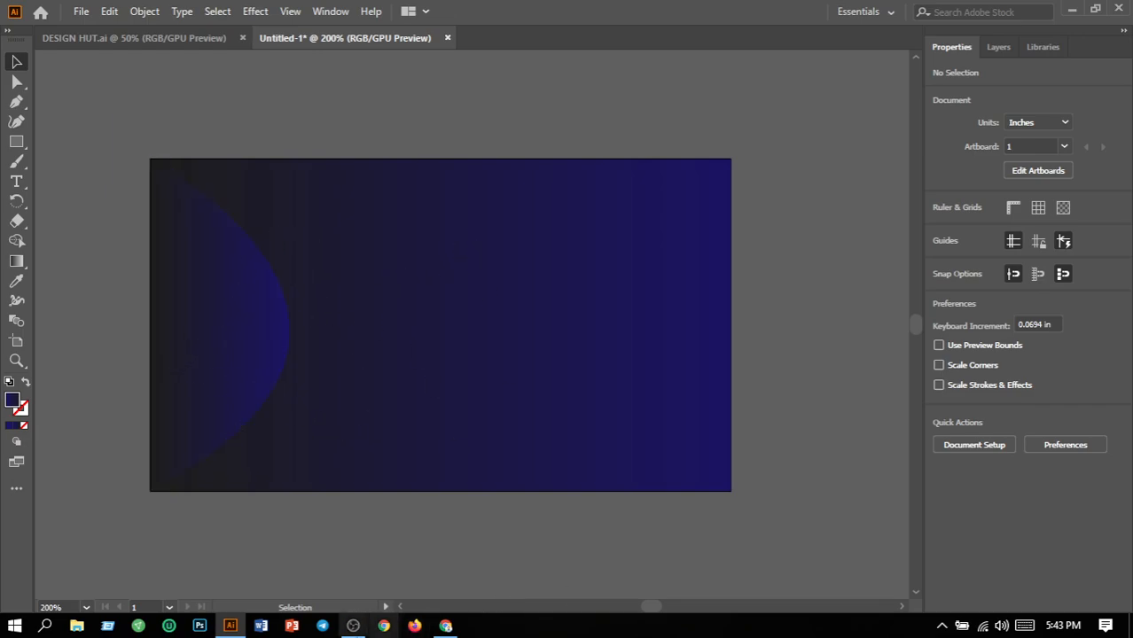
{"action": "mouse_move", "coordinate": [355, 626]}
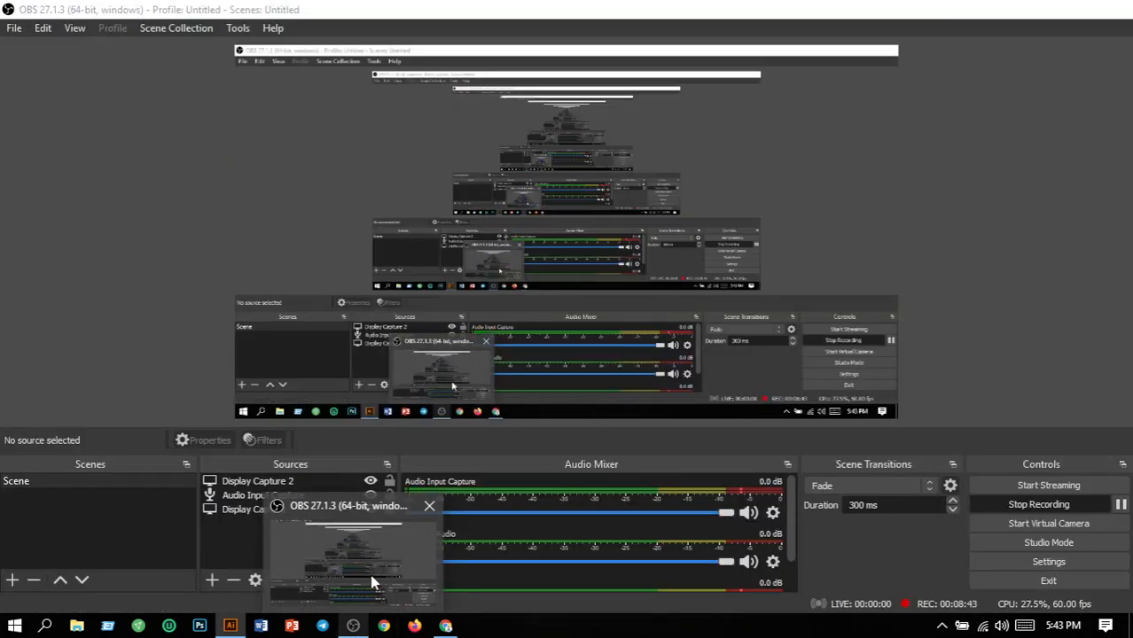